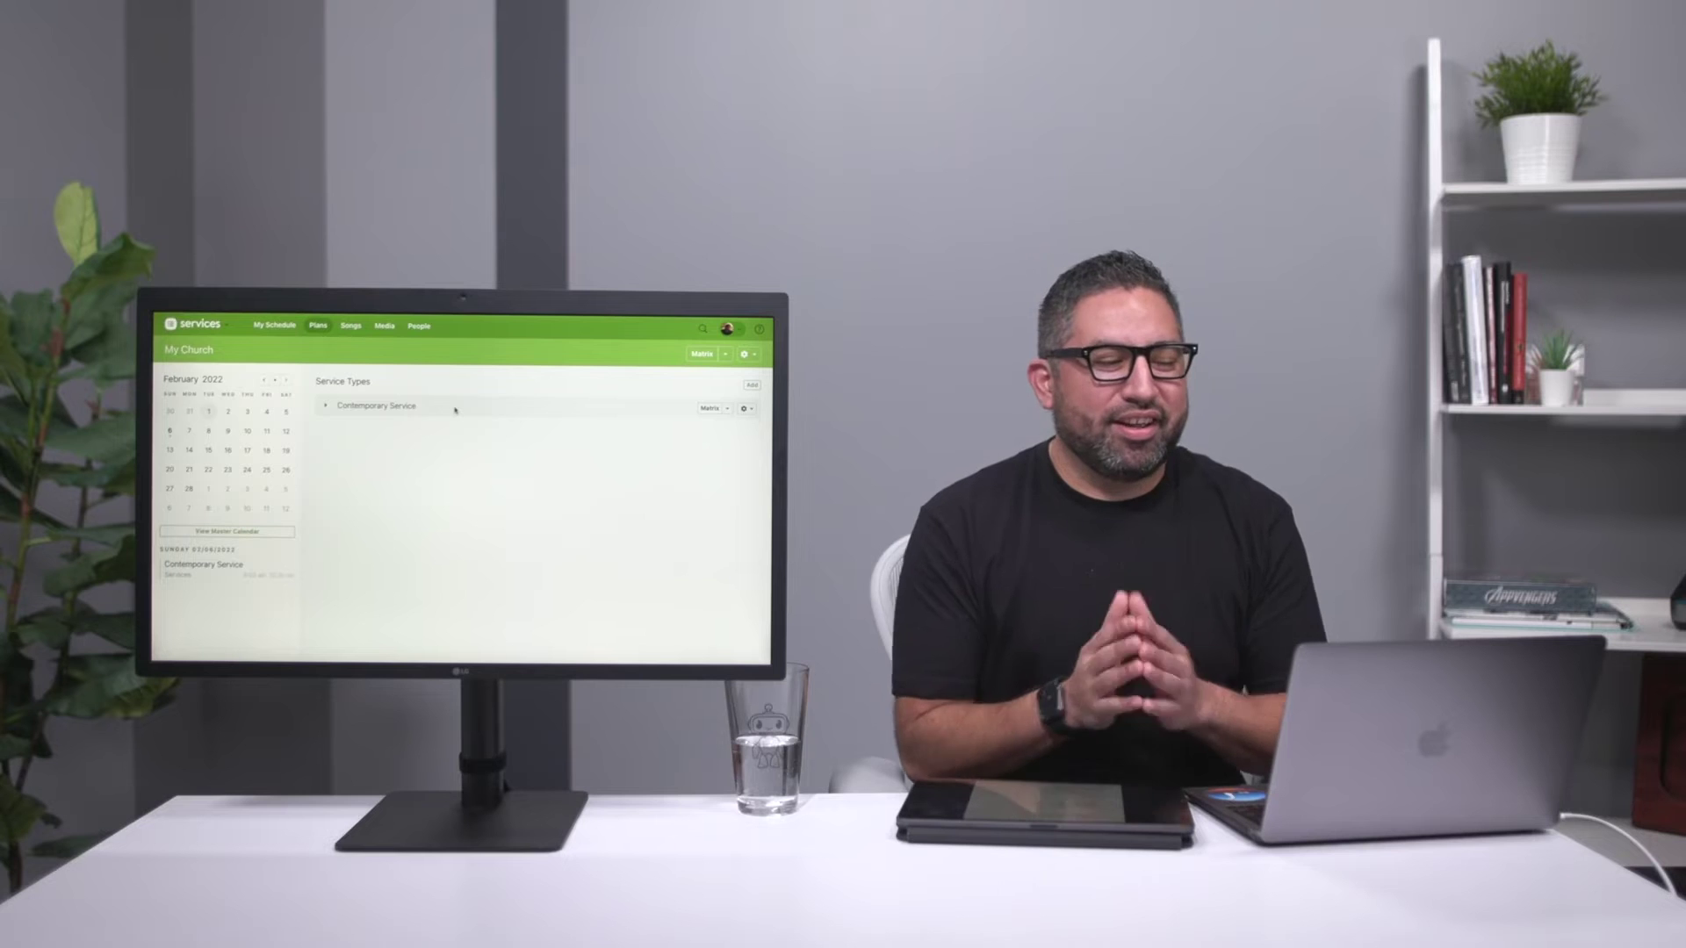
# Step: Open the Teams tab for Contemporary Service from its gear menu, showing the Band team
pyautogui.moveTo(325, 331)
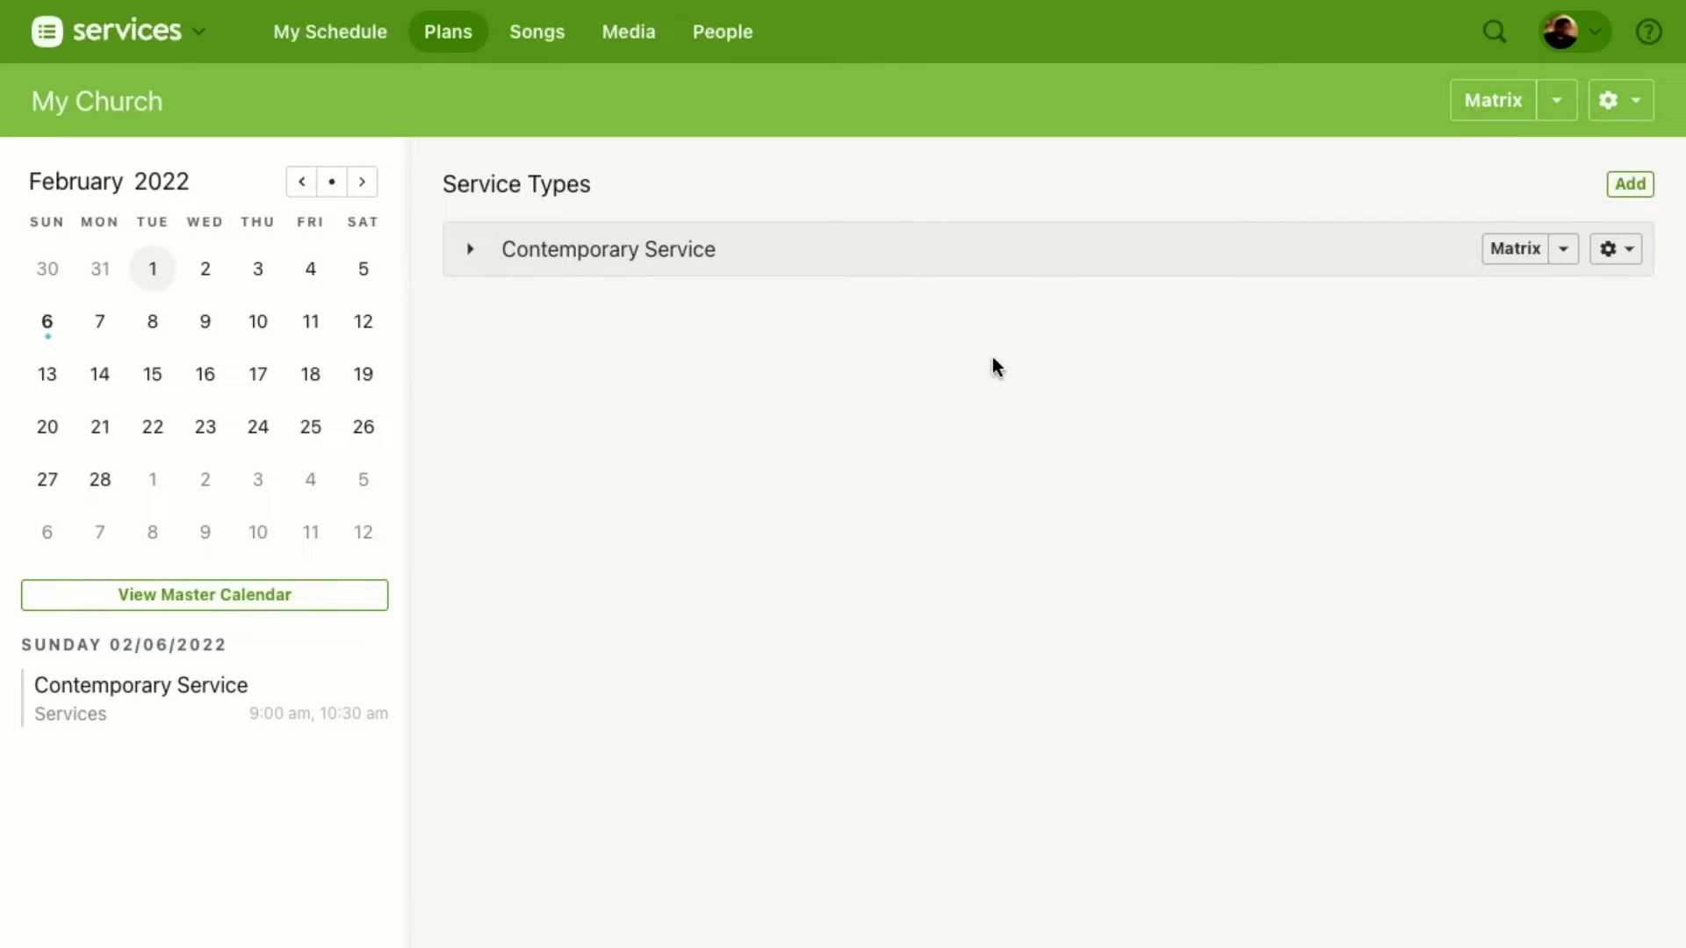
pyautogui.click(1619, 252)
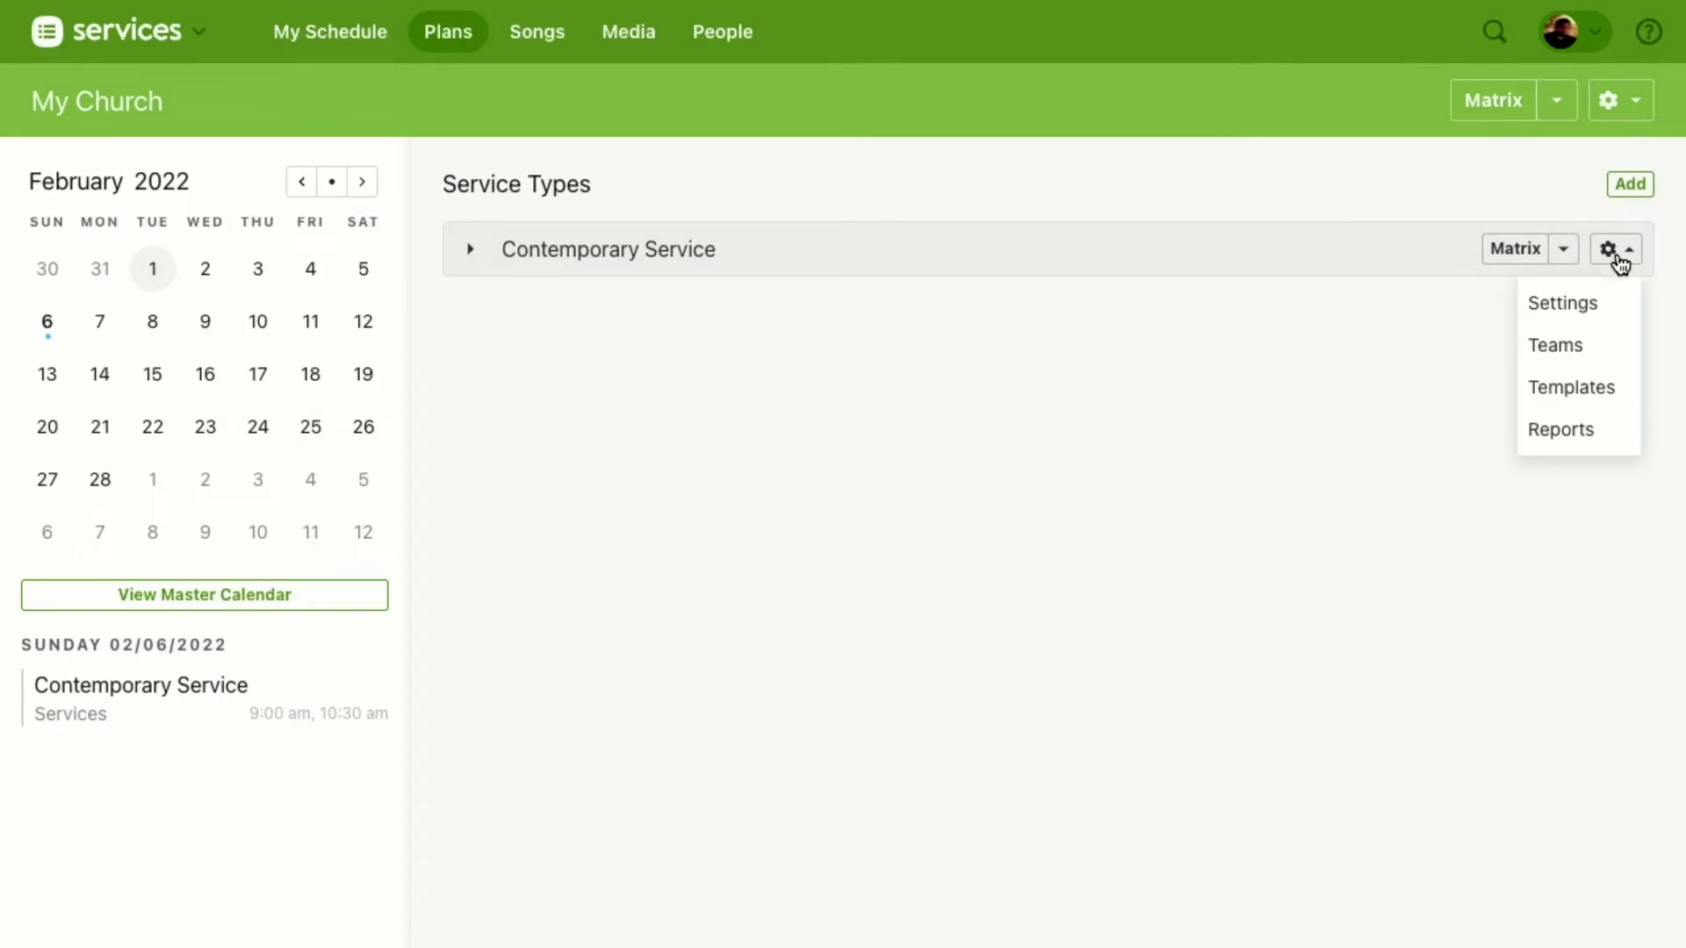
pyautogui.click(1565, 356)
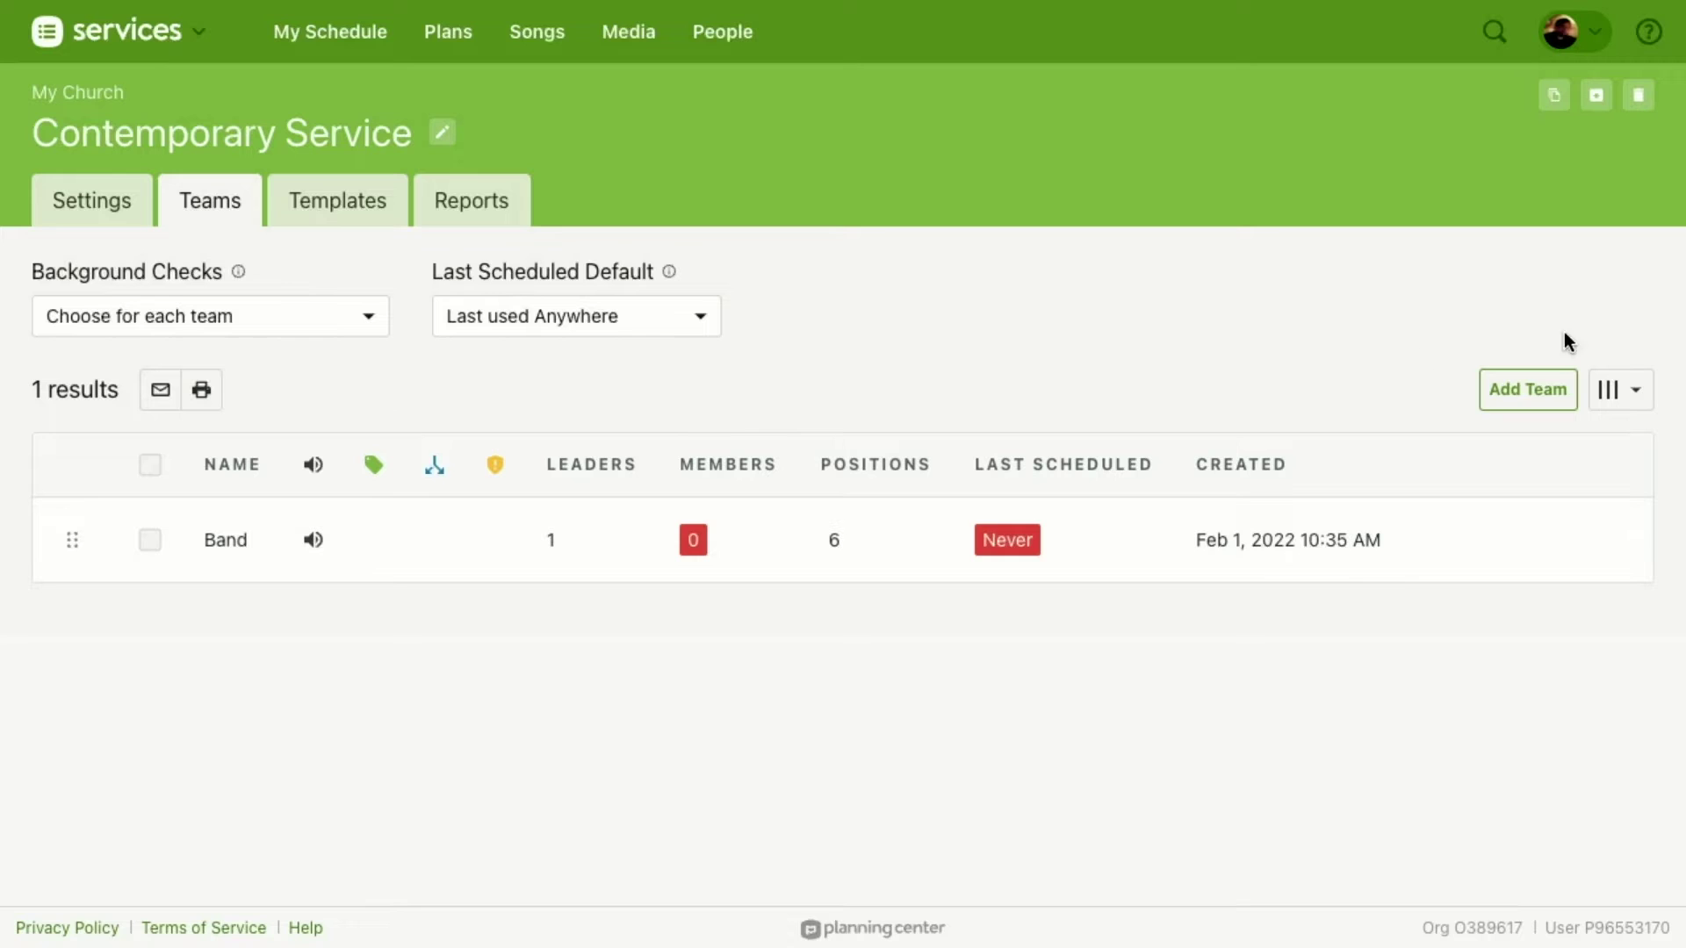
# Step: Start a new team named 'Tech Team' and tick the Rehearsal Team option
pyautogui.click(1507, 393)
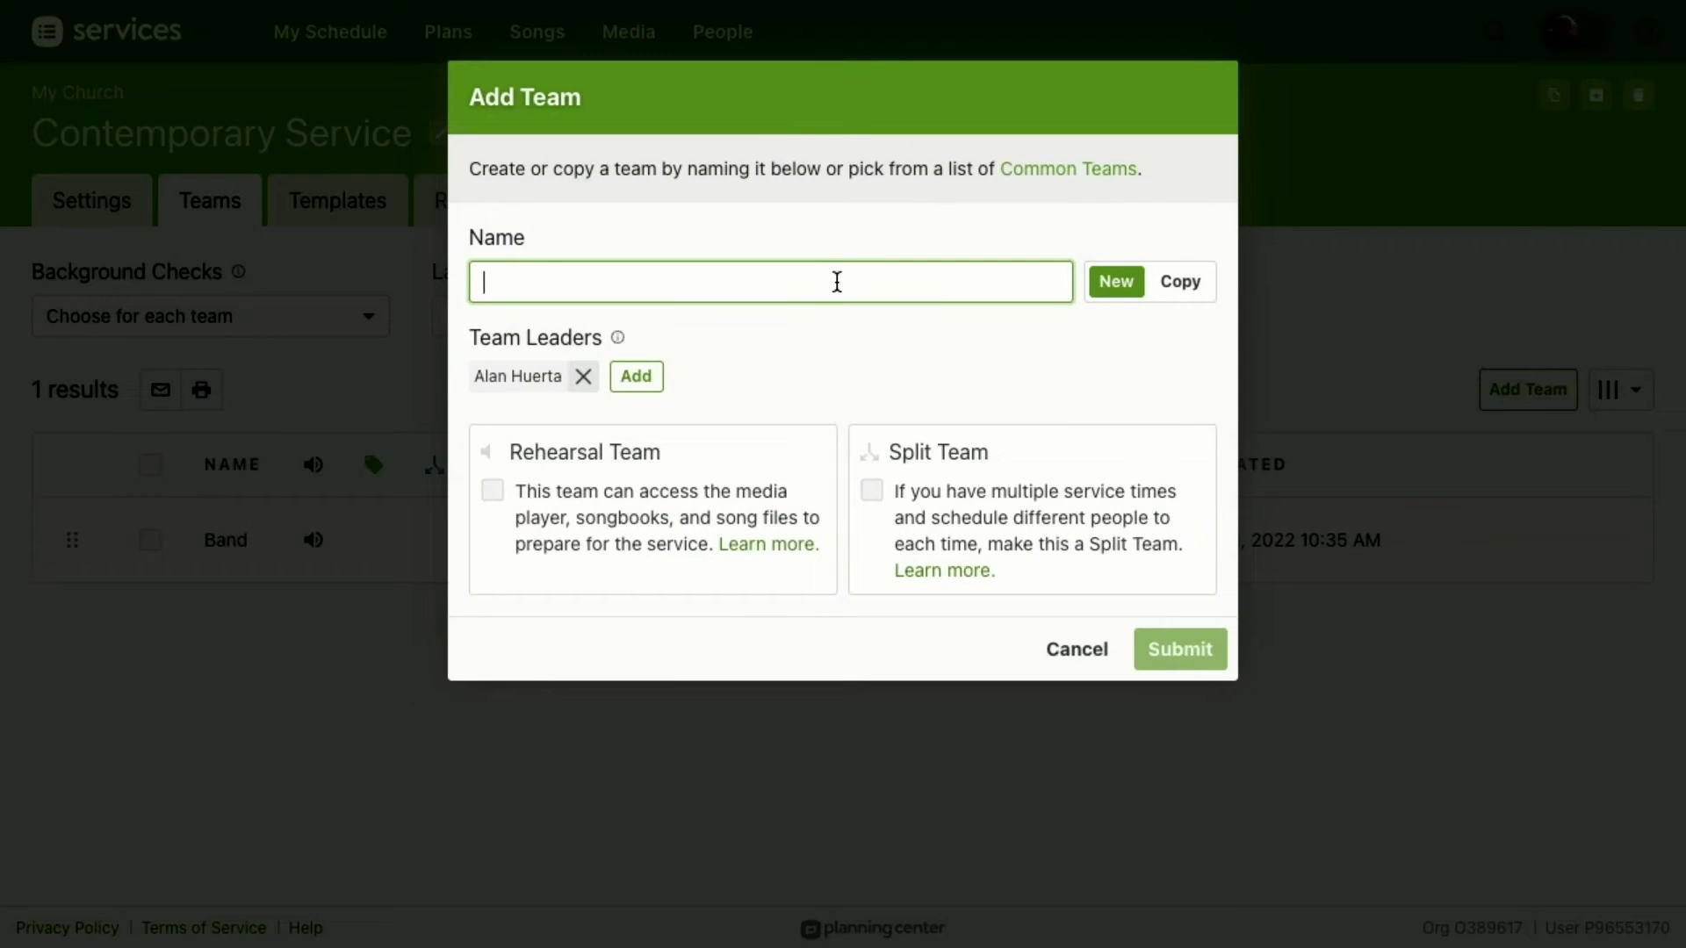
pyautogui.write('Teech T')
pyautogui.press('BackSpace')
pyautogui.press('BackSpace')
pyautogui.press('BackSpace')
pyautogui.press('BackSpace')
pyautogui.press('BackSpace')
pyautogui.write('ch Team')
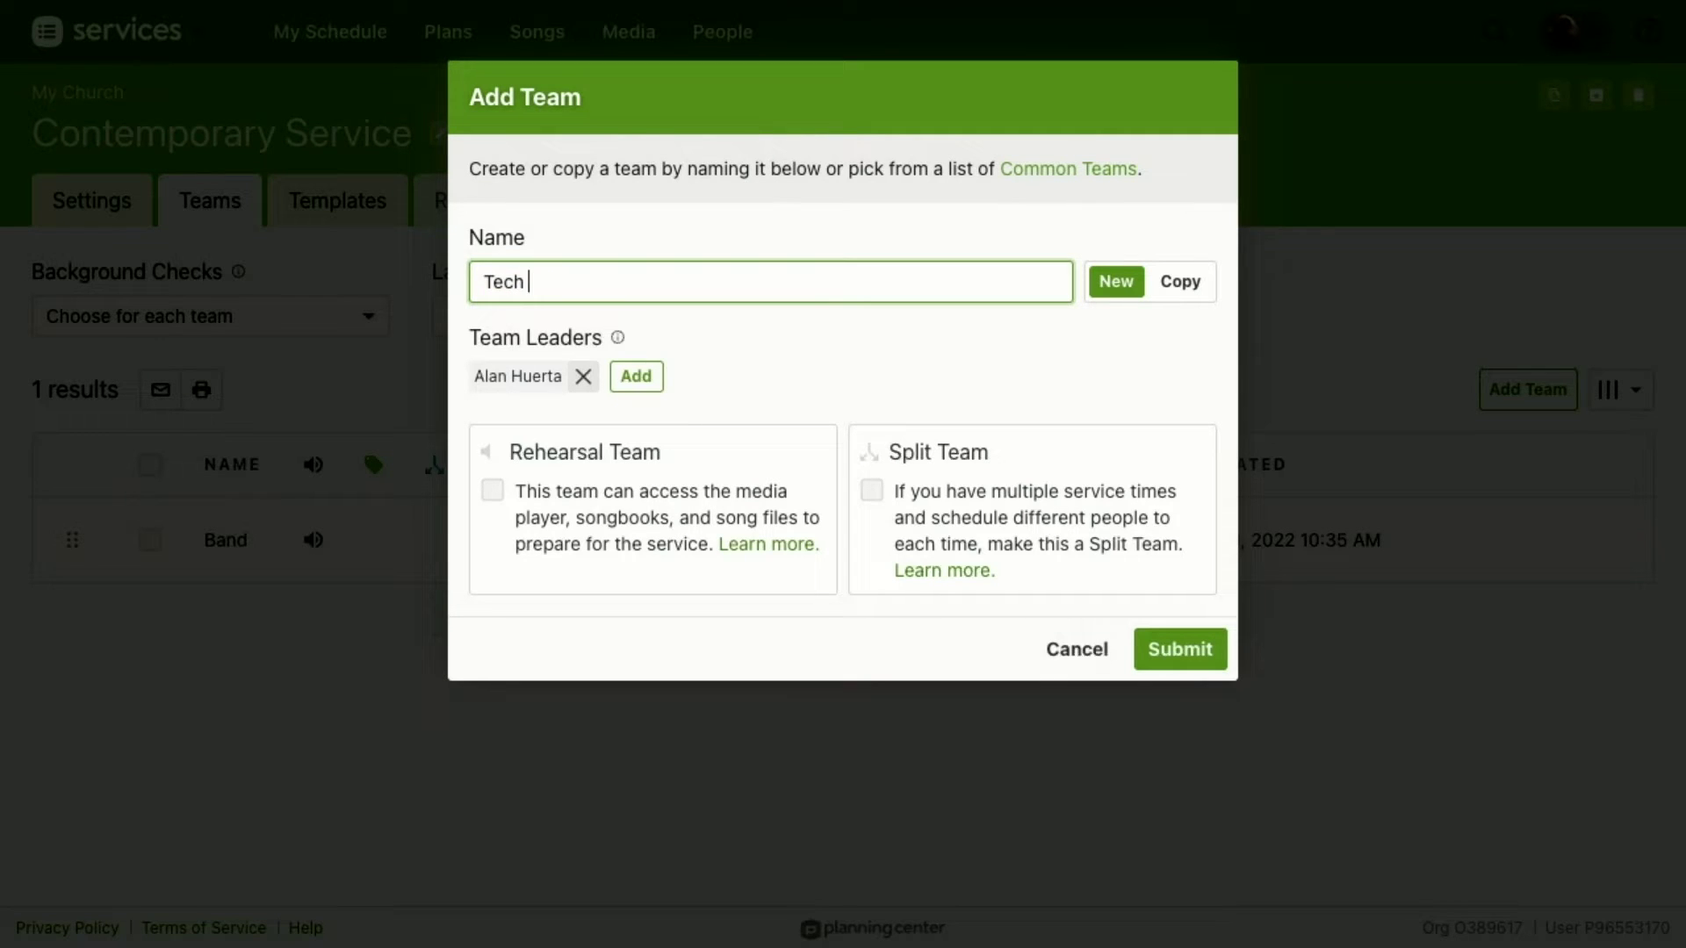
pyautogui.click(927, 375)
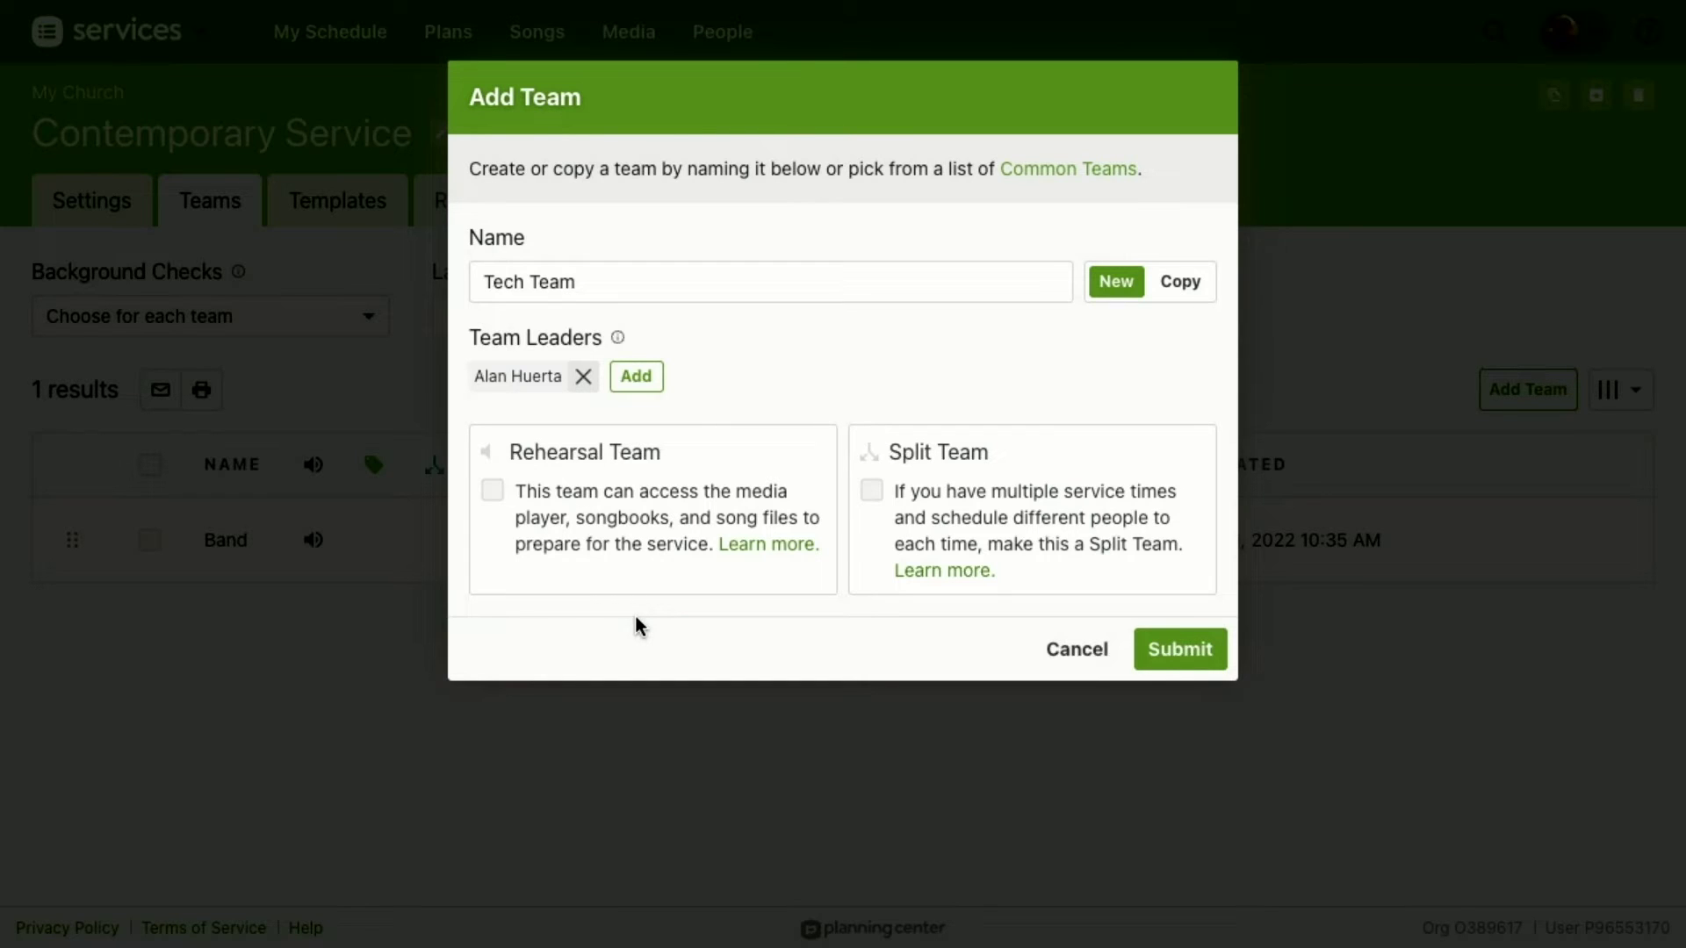
pyautogui.click(496, 491)
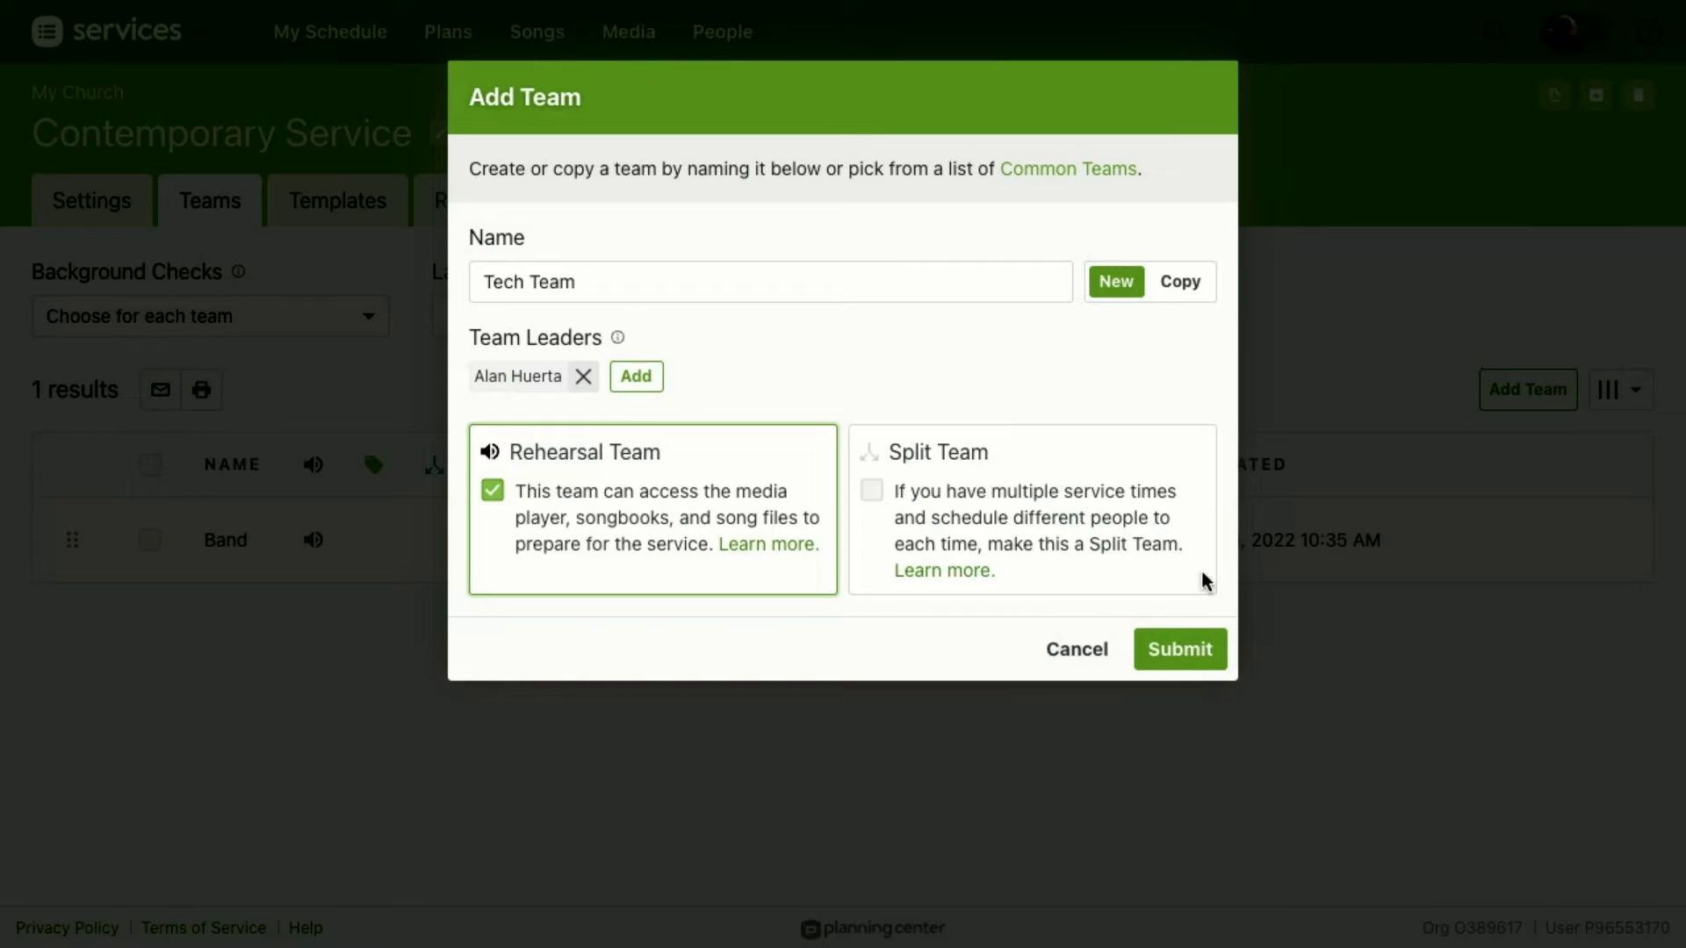
# Step: Submit the form to create Tech Team as a rehearsal team
pyautogui.click(1183, 659)
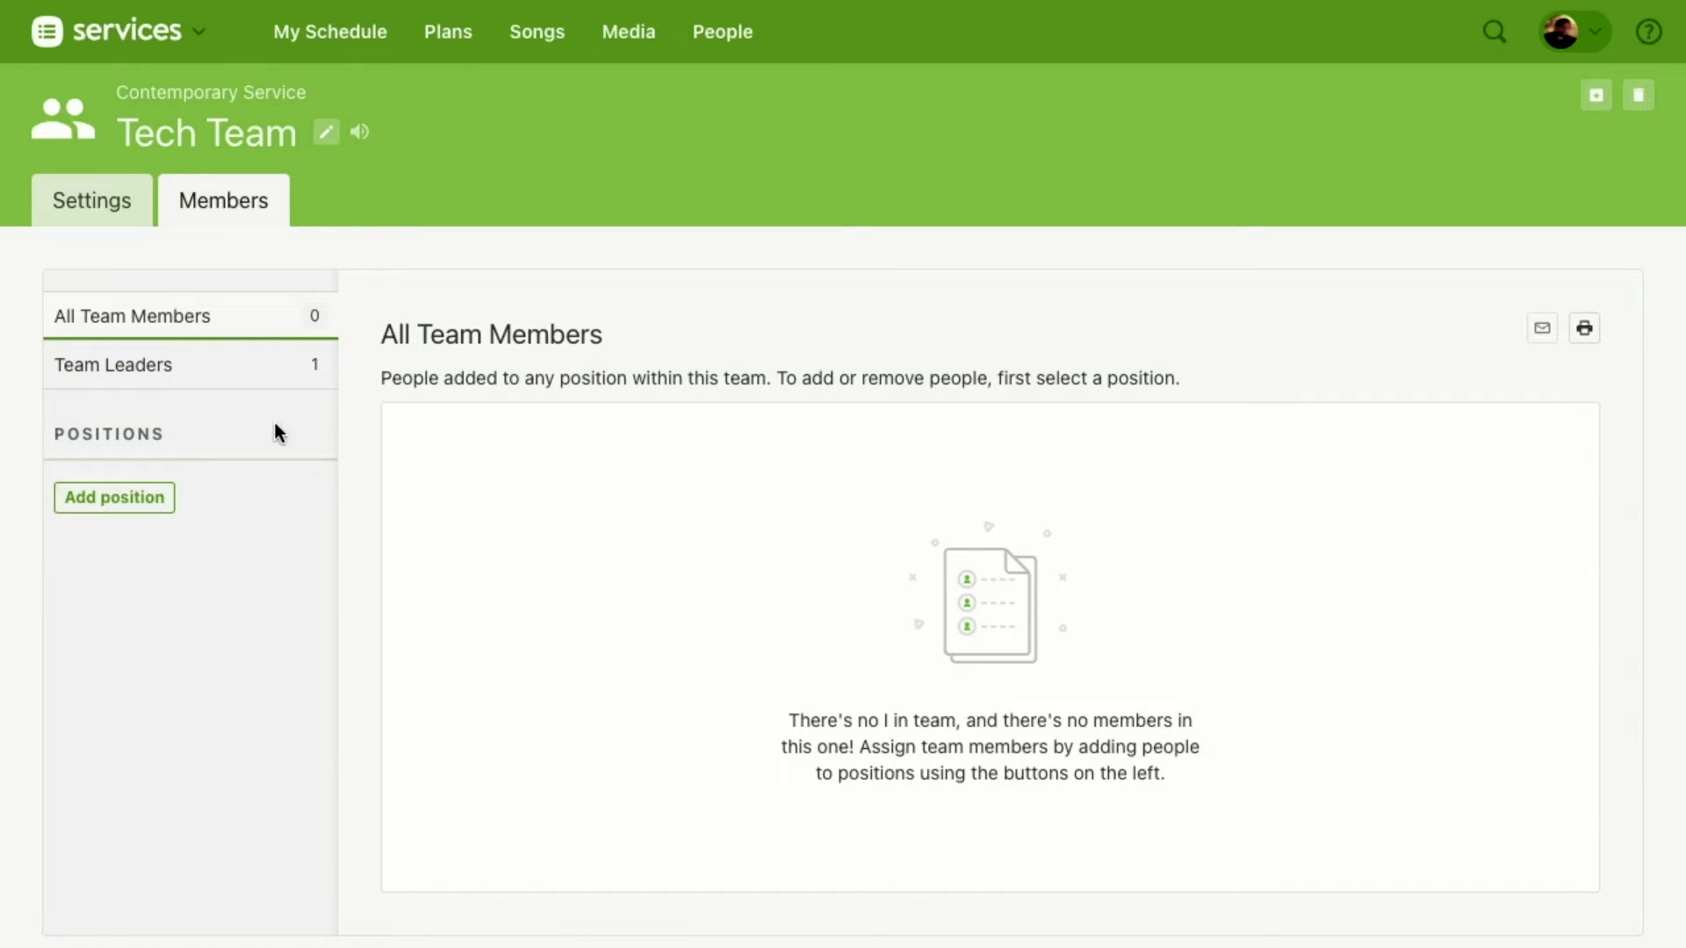
# Step: Add the Tech Team positions tech director, audio and video switcher
pyautogui.click(134, 502)
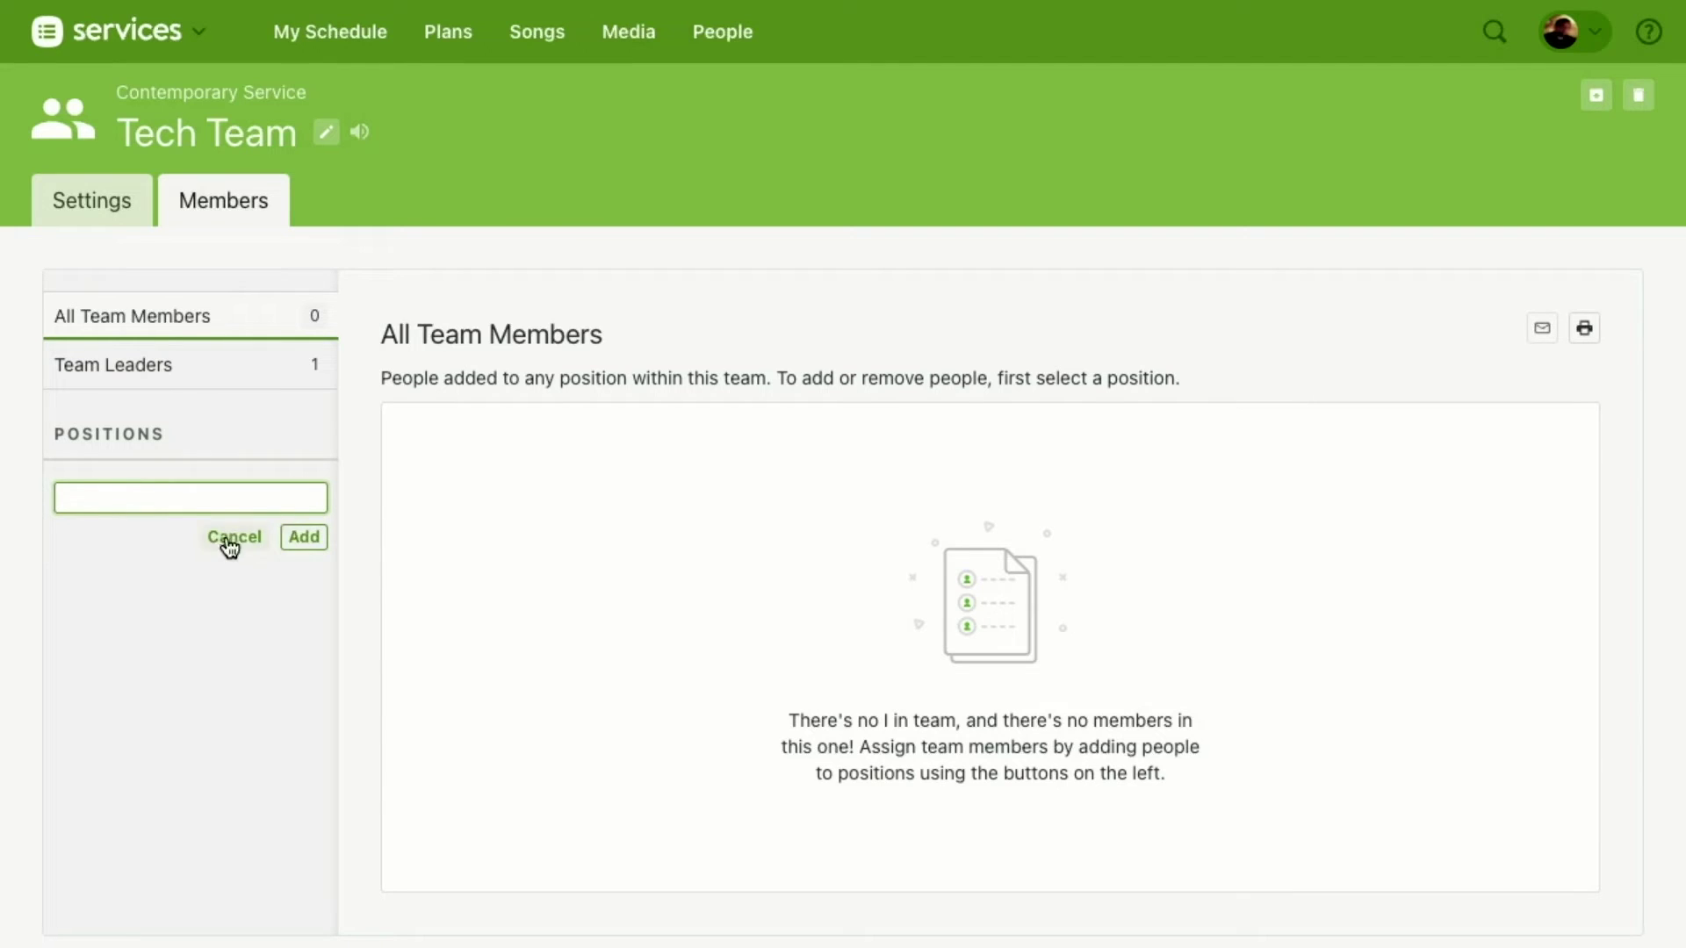
pyautogui.write('tech director')
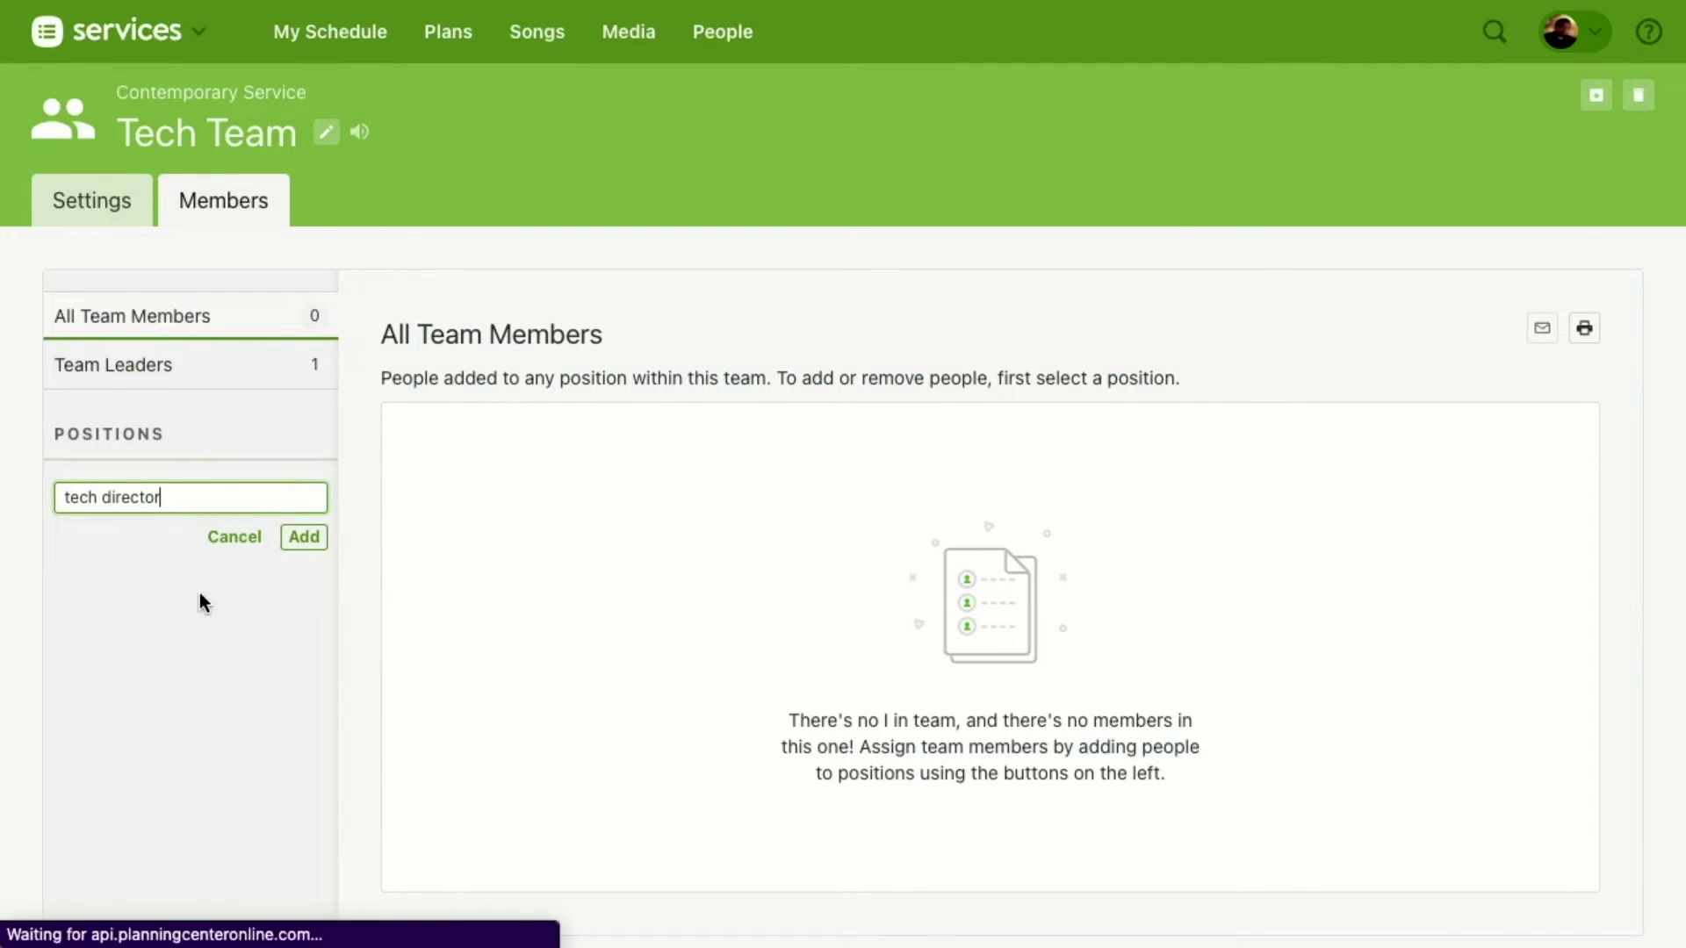
pyautogui.press('Return')
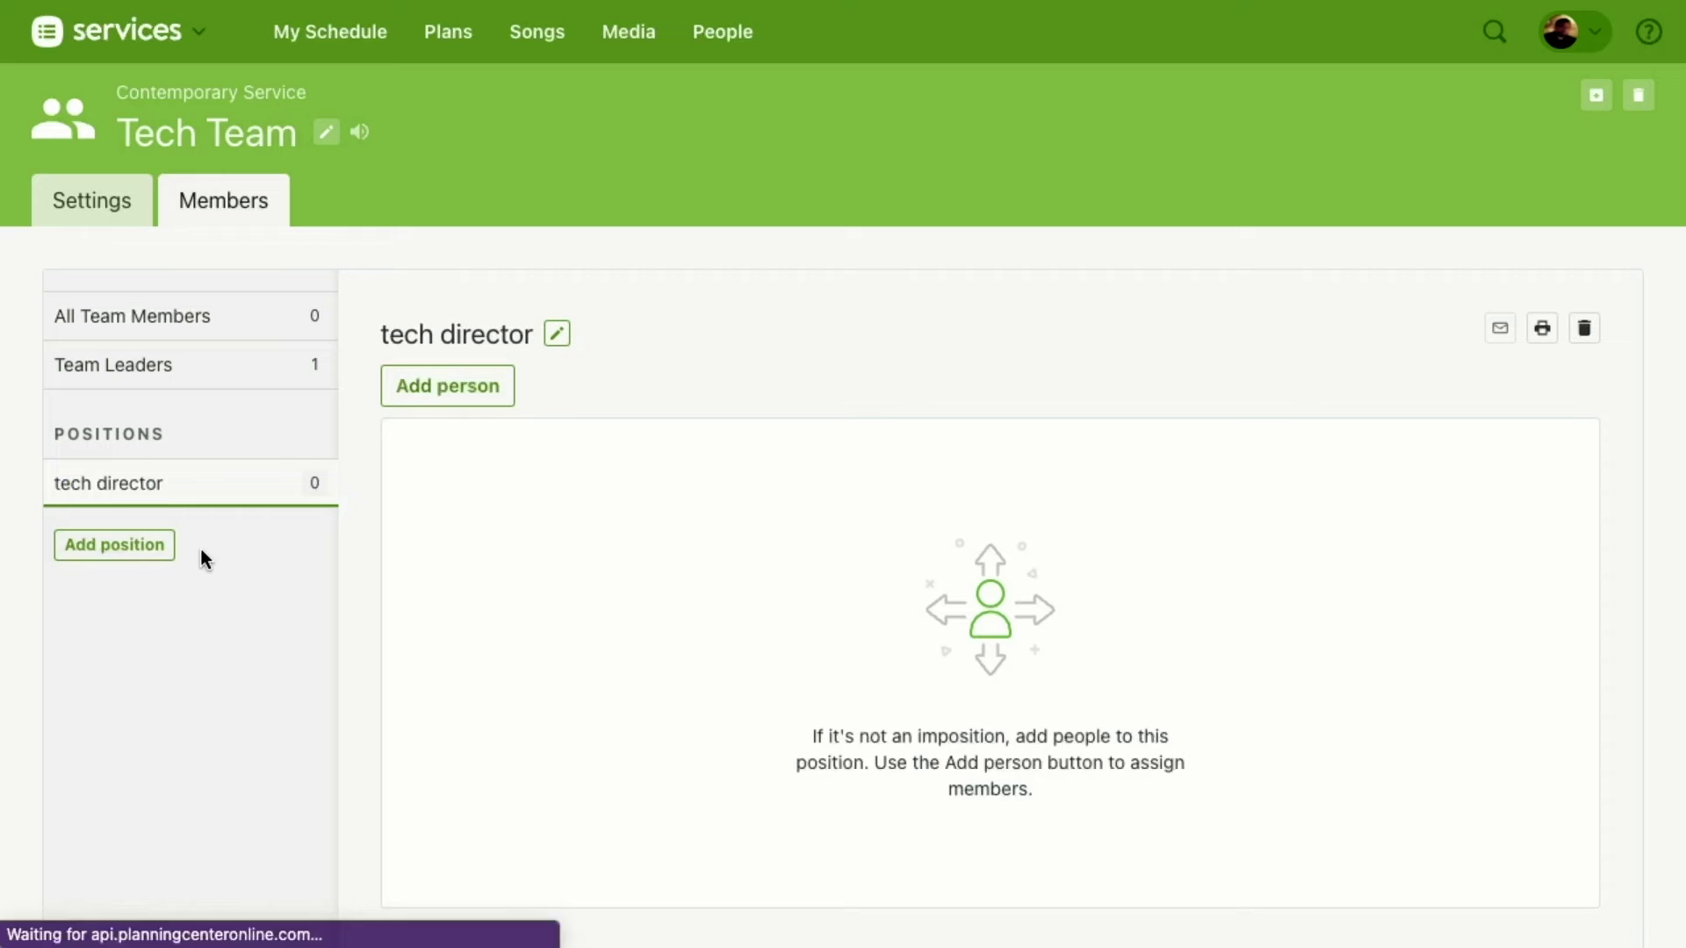
pyautogui.click(143, 550)
pyautogui.write('audio')
pyautogui.press('Return')
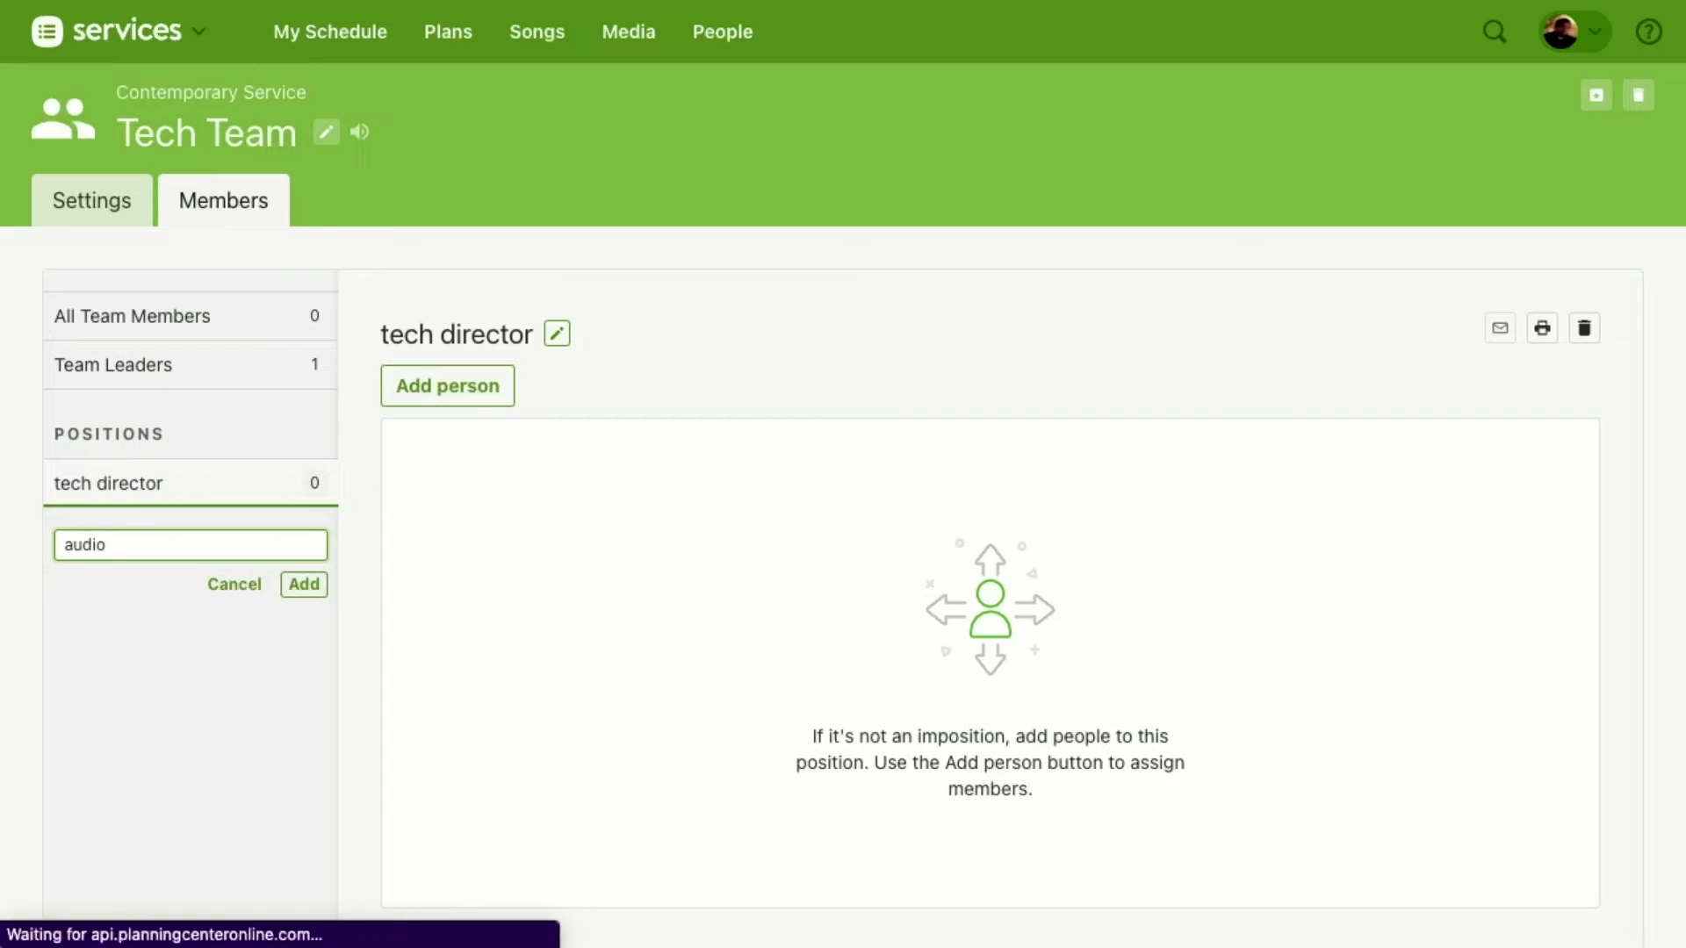
pyautogui.click(143, 595)
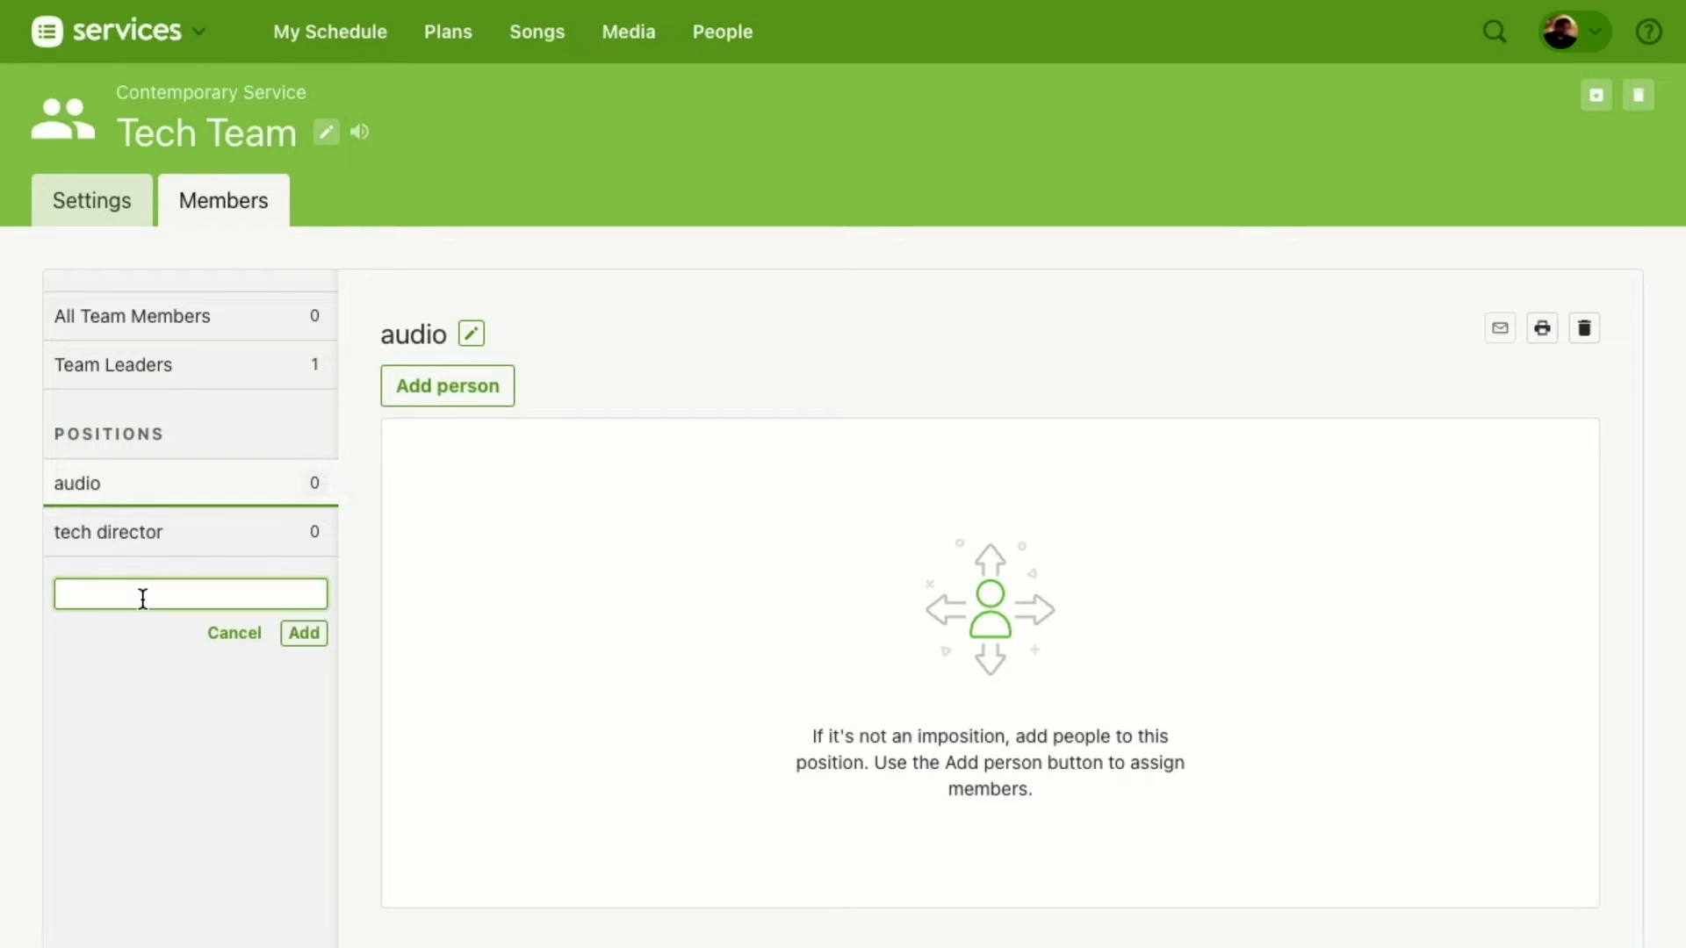
pyautogui.write('video switcher')
pyautogui.press('Return')
# Step: Add the remaining positions lights and computer
pyautogui.click(124, 641)
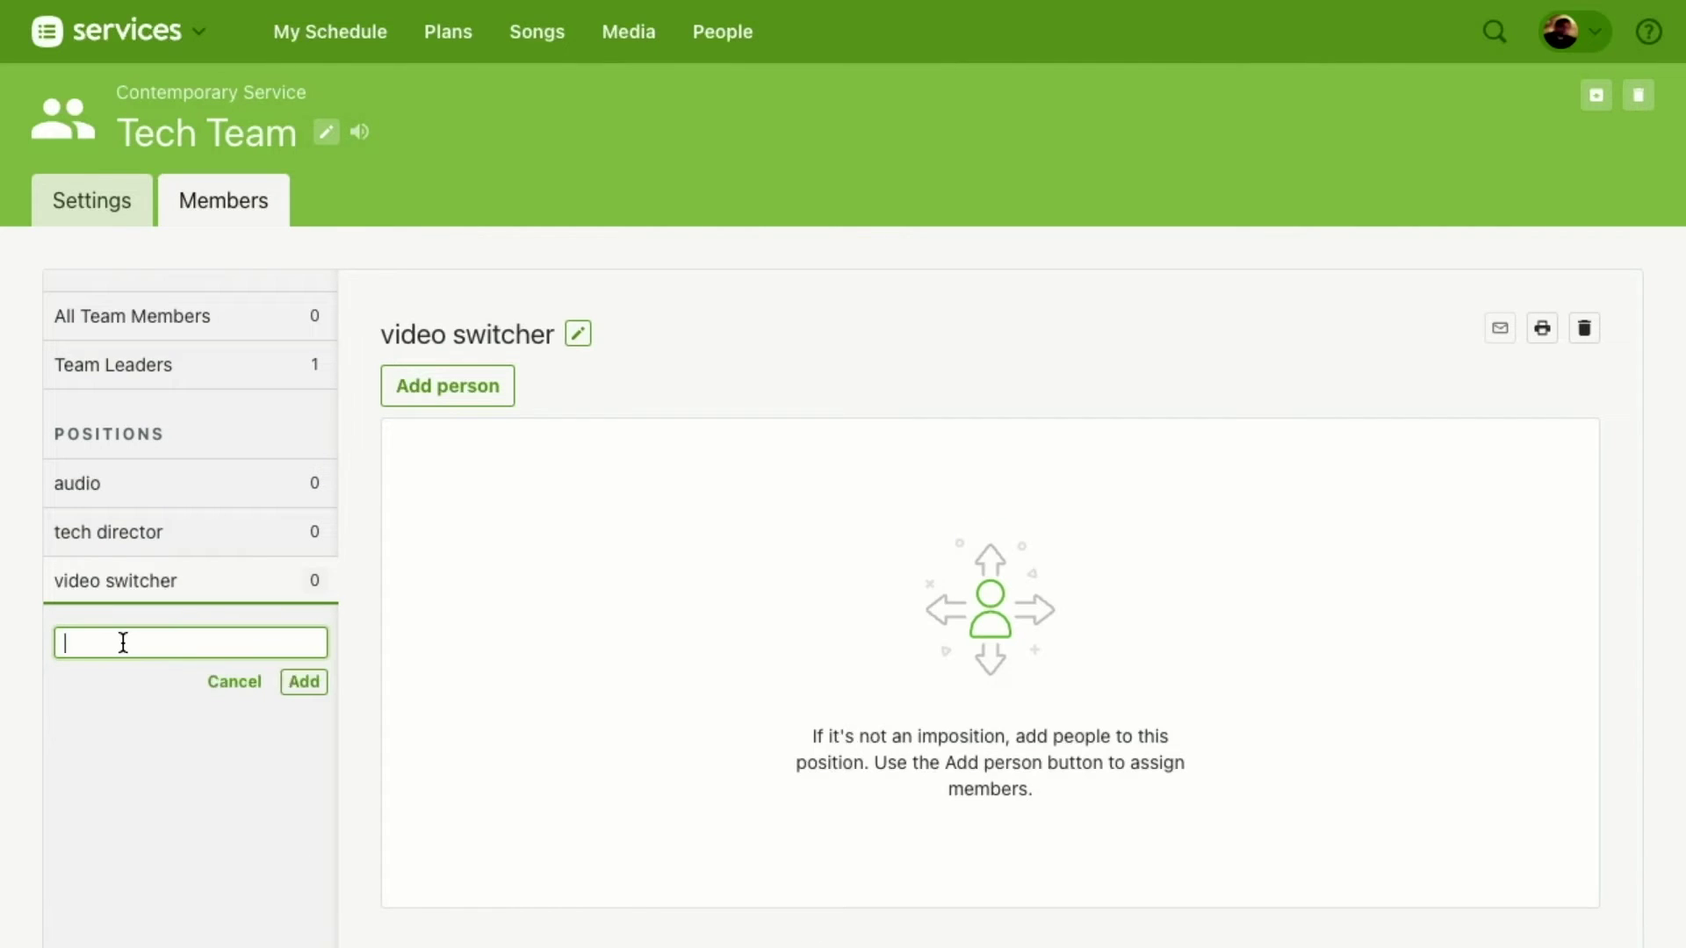
pyautogui.write('lights')
pyautogui.press('Return')
pyautogui.click(125, 687)
pyautogui.write('computer')
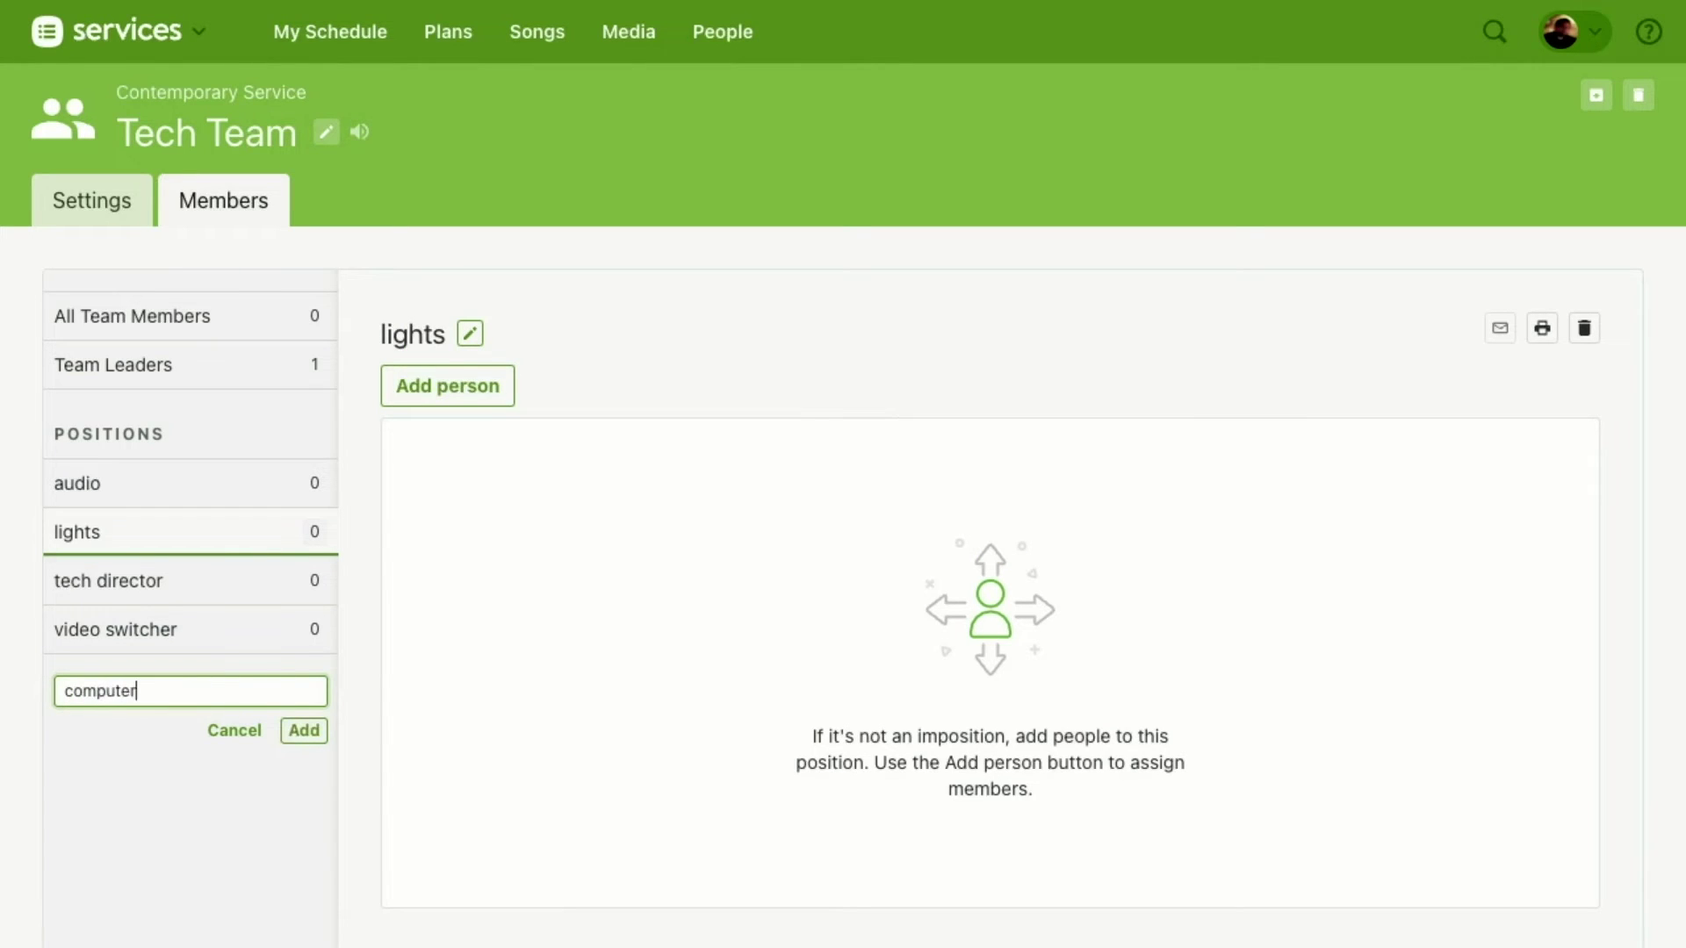
pyautogui.press('Return')
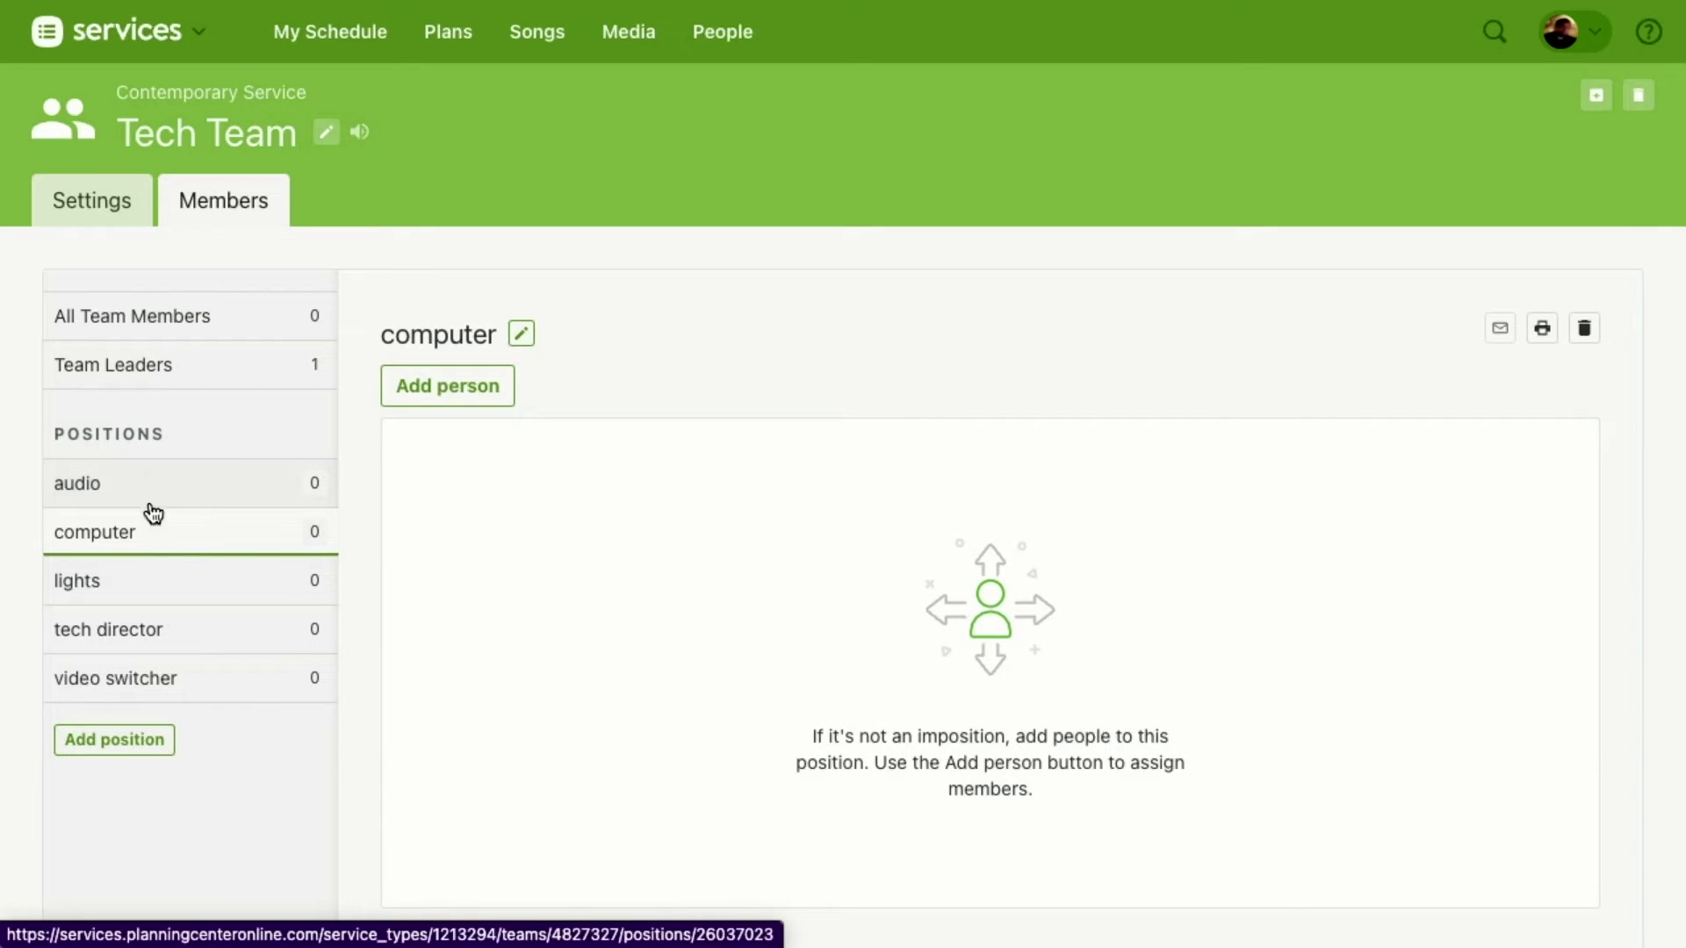
# Step: Assign a searched-for person to tech director and another to audio
pyautogui.click(133, 623)
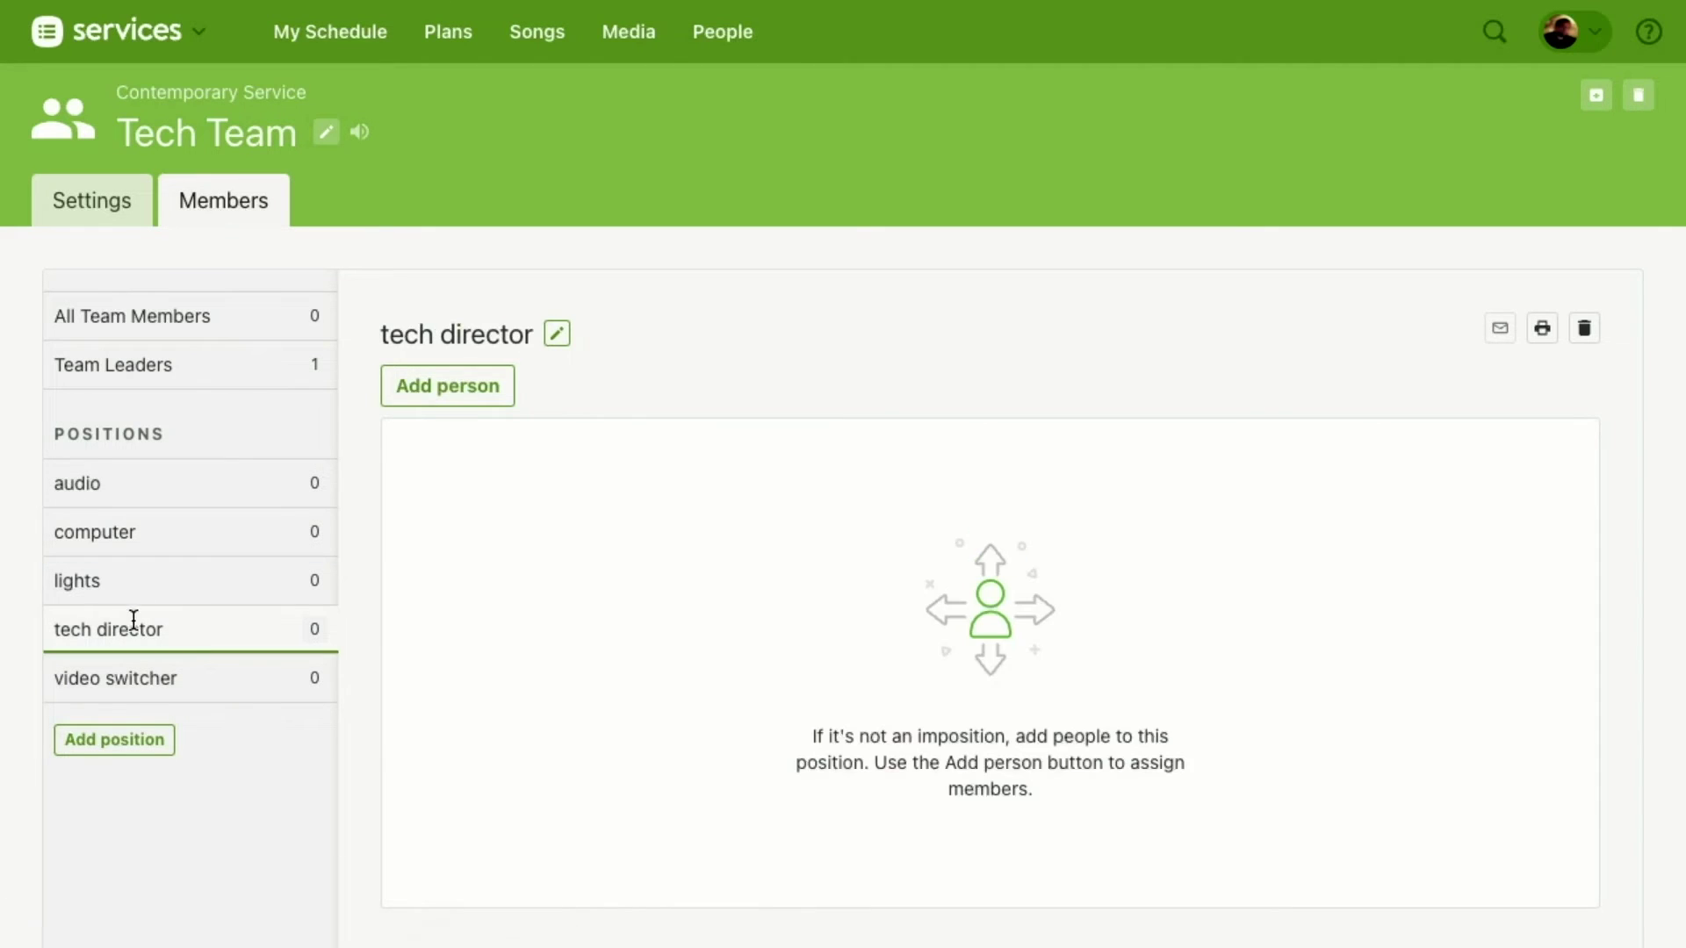
pyautogui.click(446, 393)
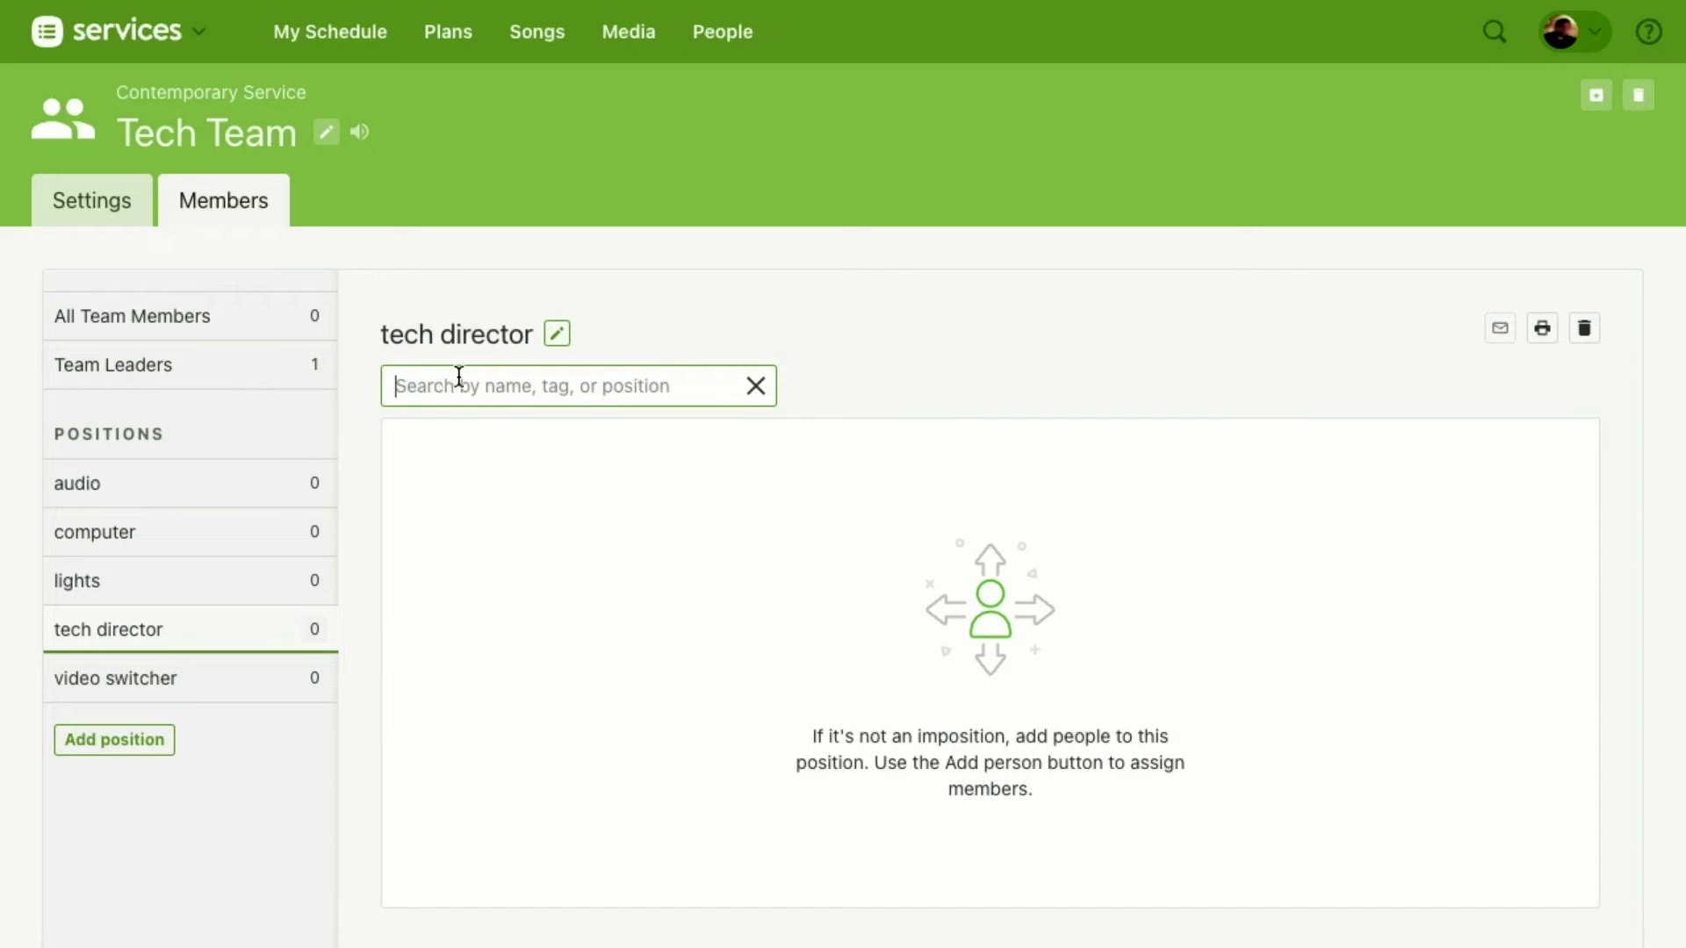
pyautogui.write('ash')
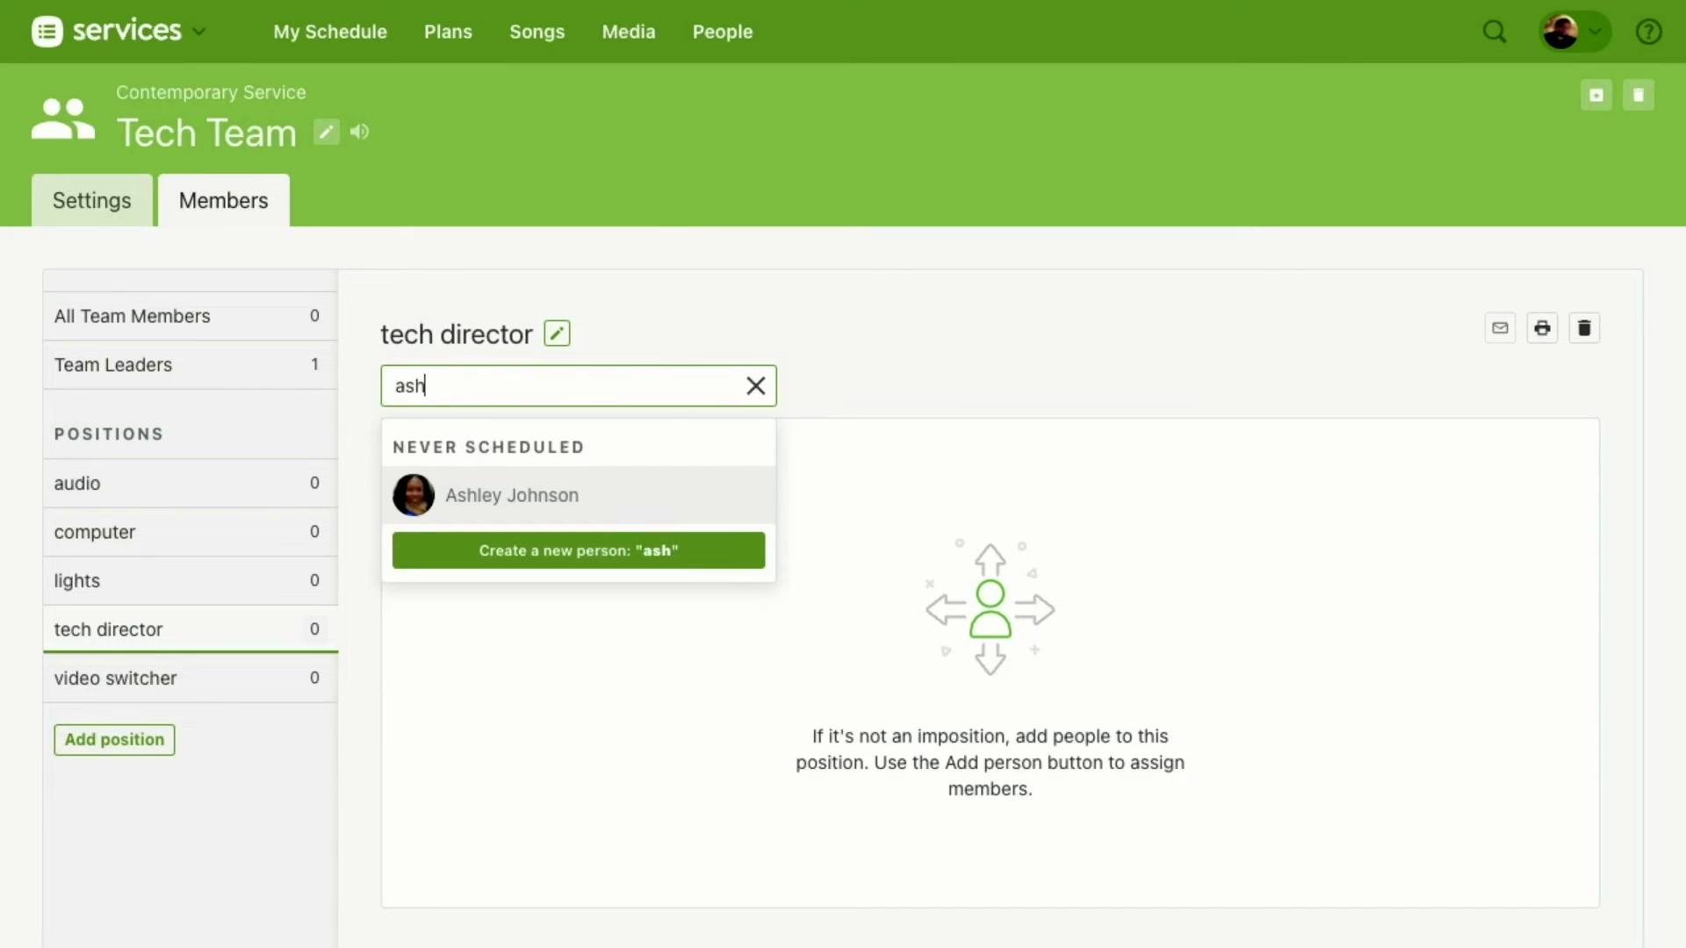
pyautogui.click(460, 494)
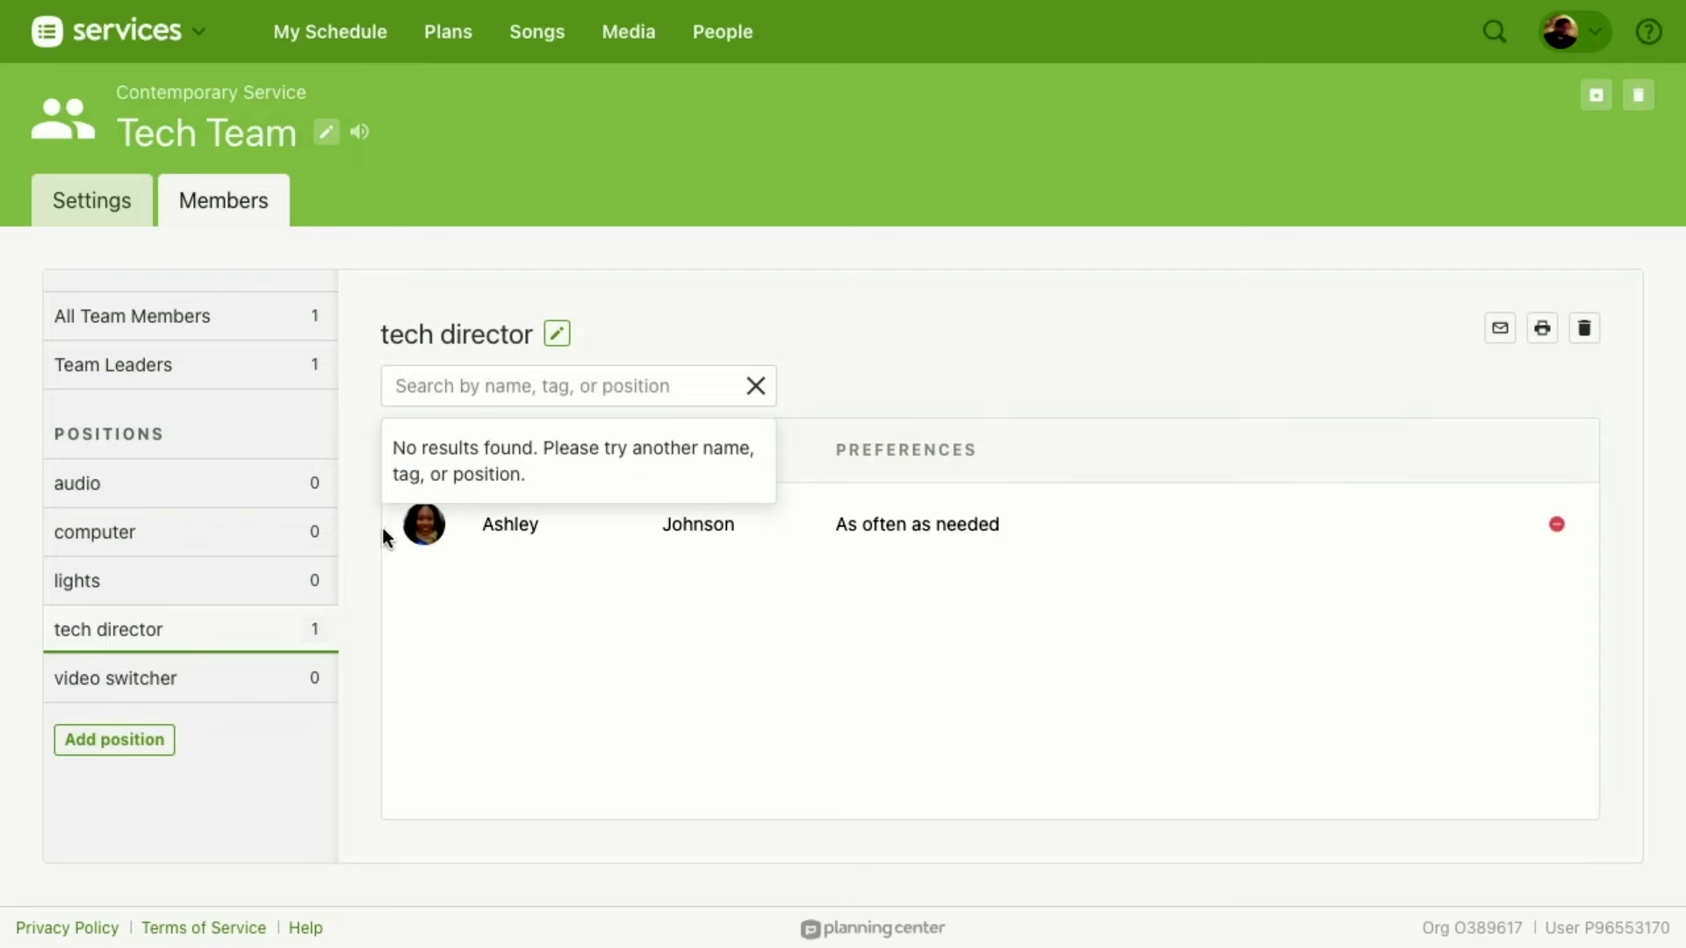
pyautogui.click(369, 560)
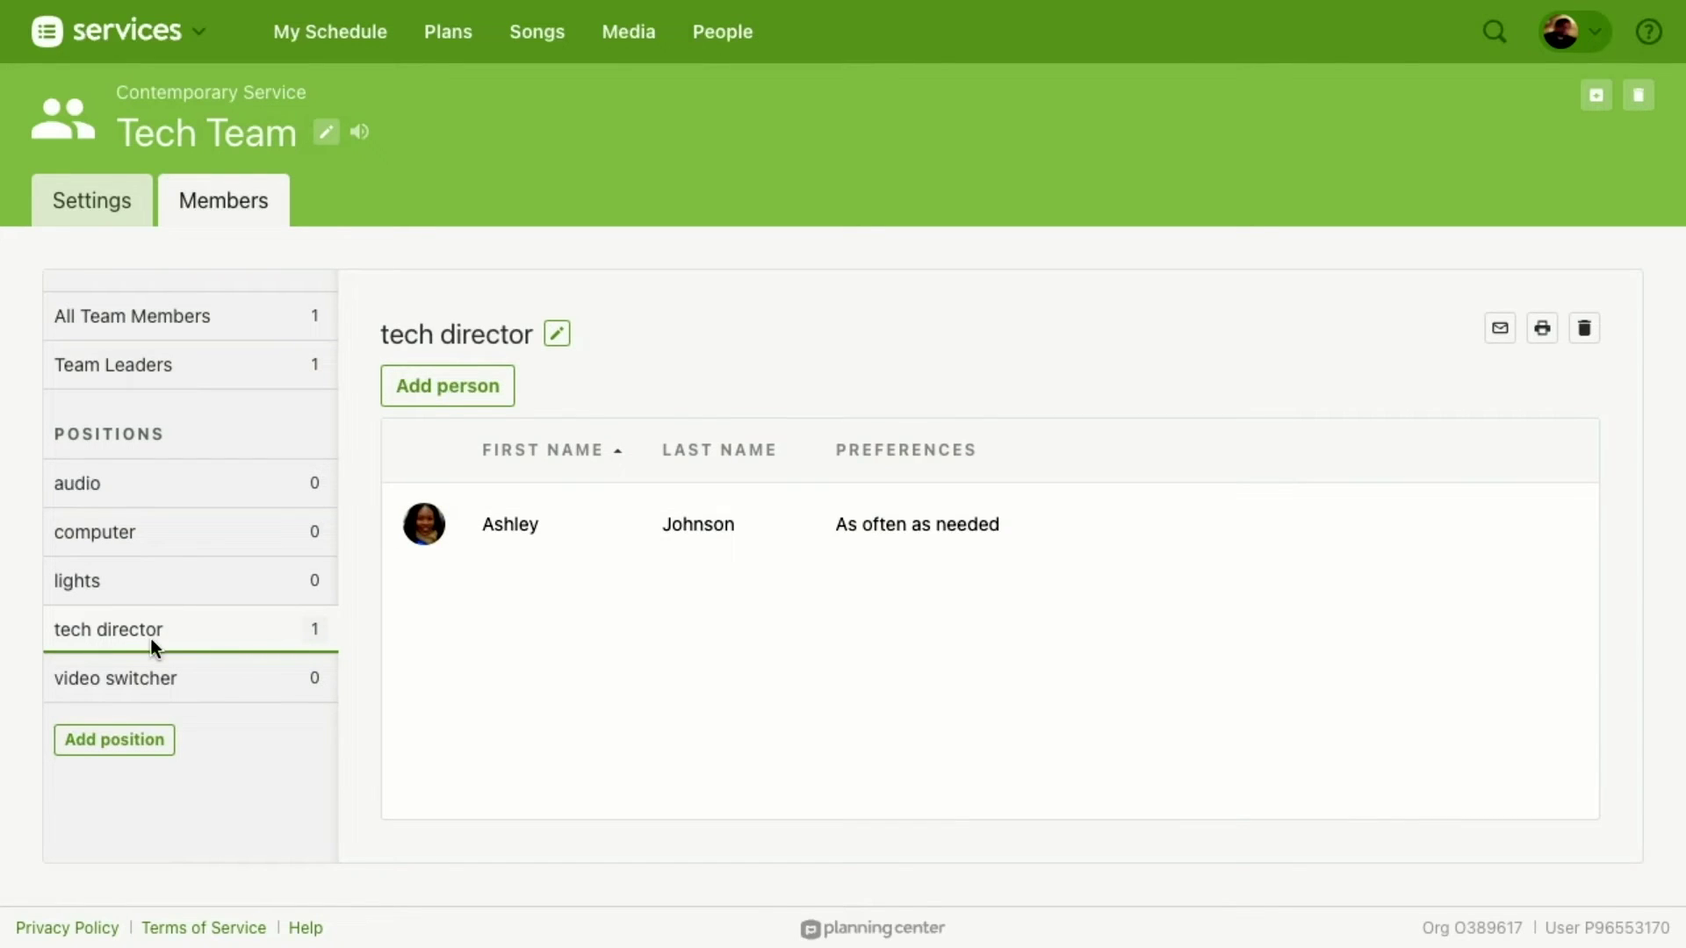
pyautogui.click(132, 490)
pyautogui.click(430, 391)
pyautogui.write('tyr')
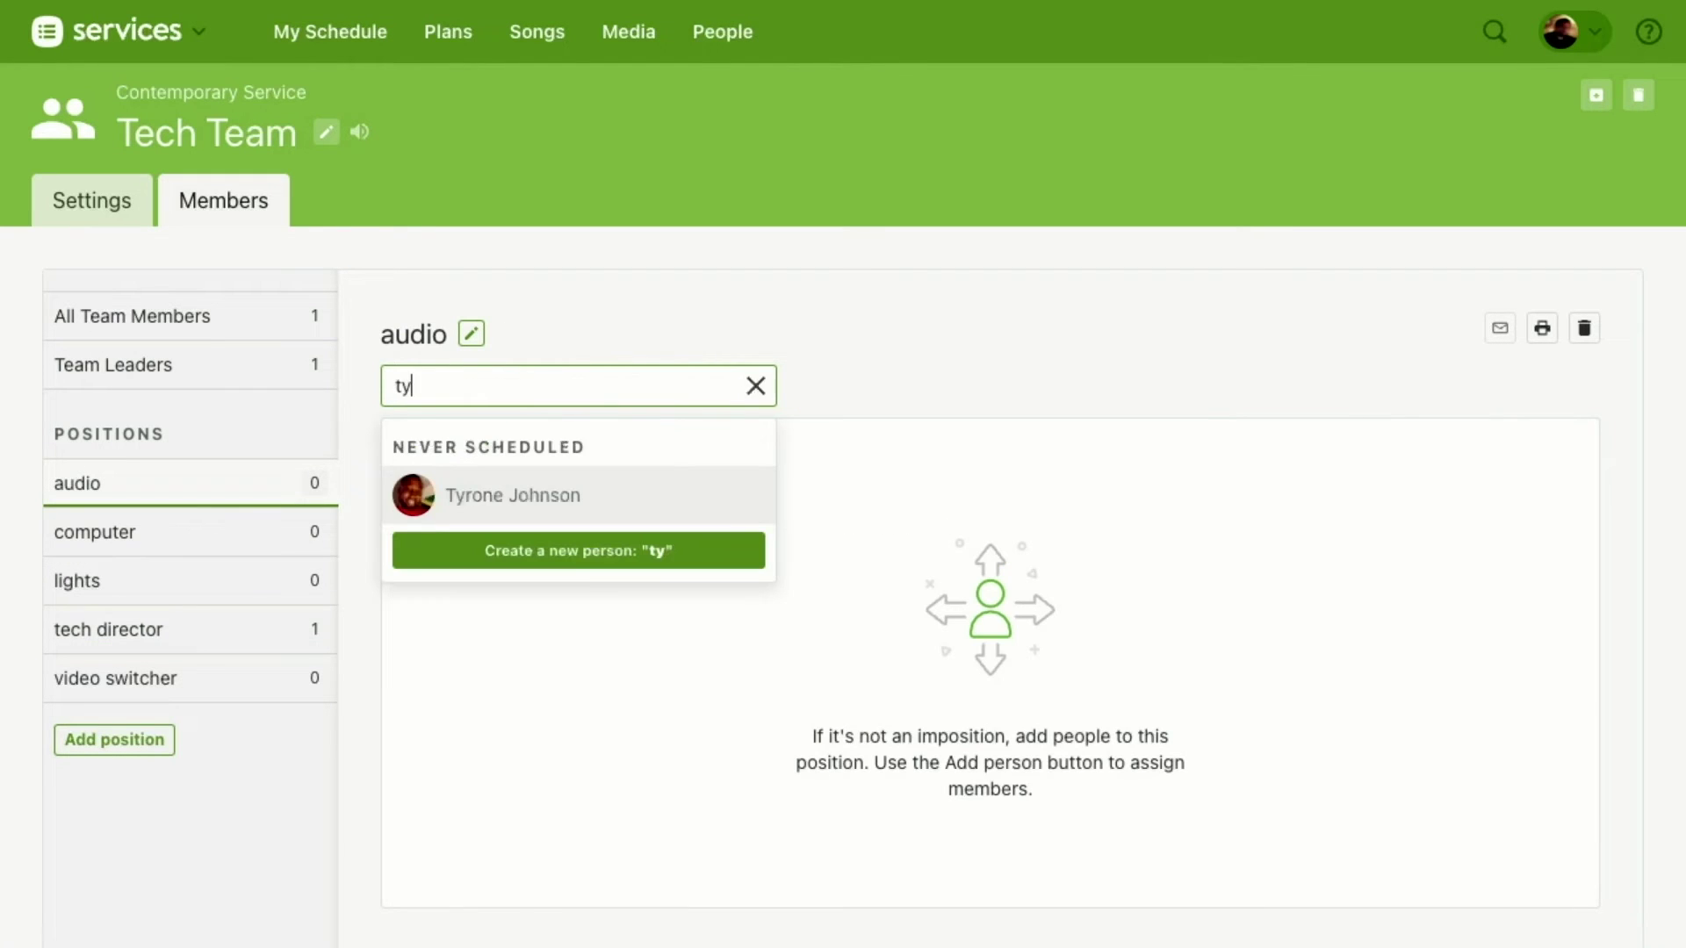
pyautogui.click(483, 495)
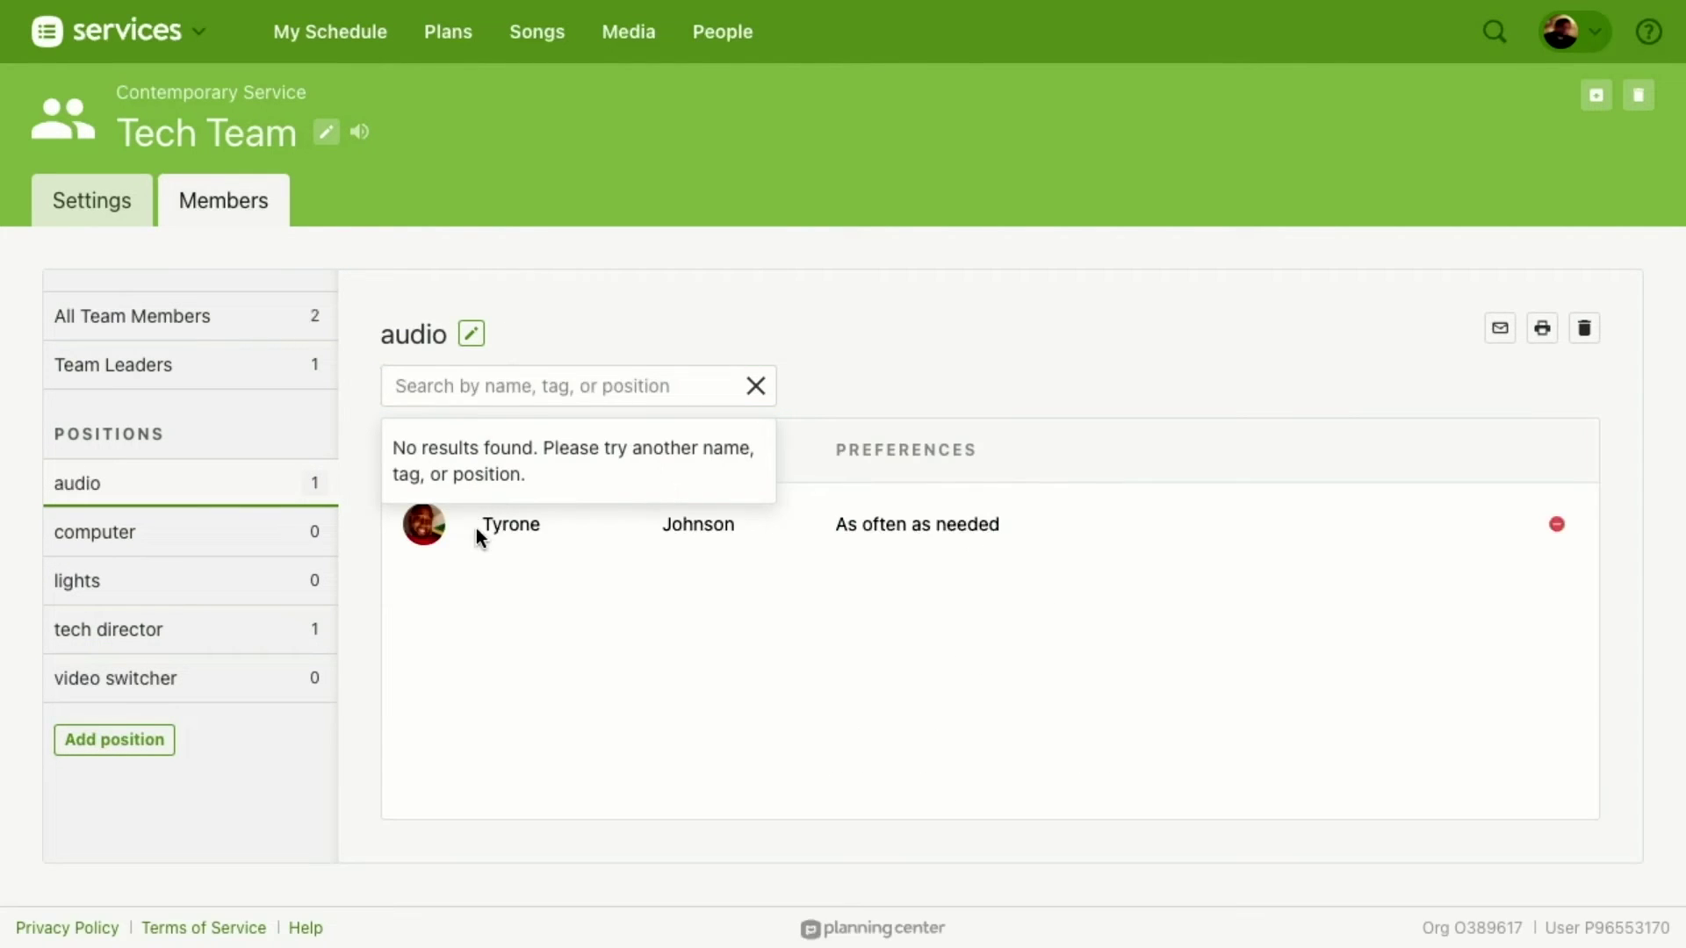
pyautogui.click(512, 620)
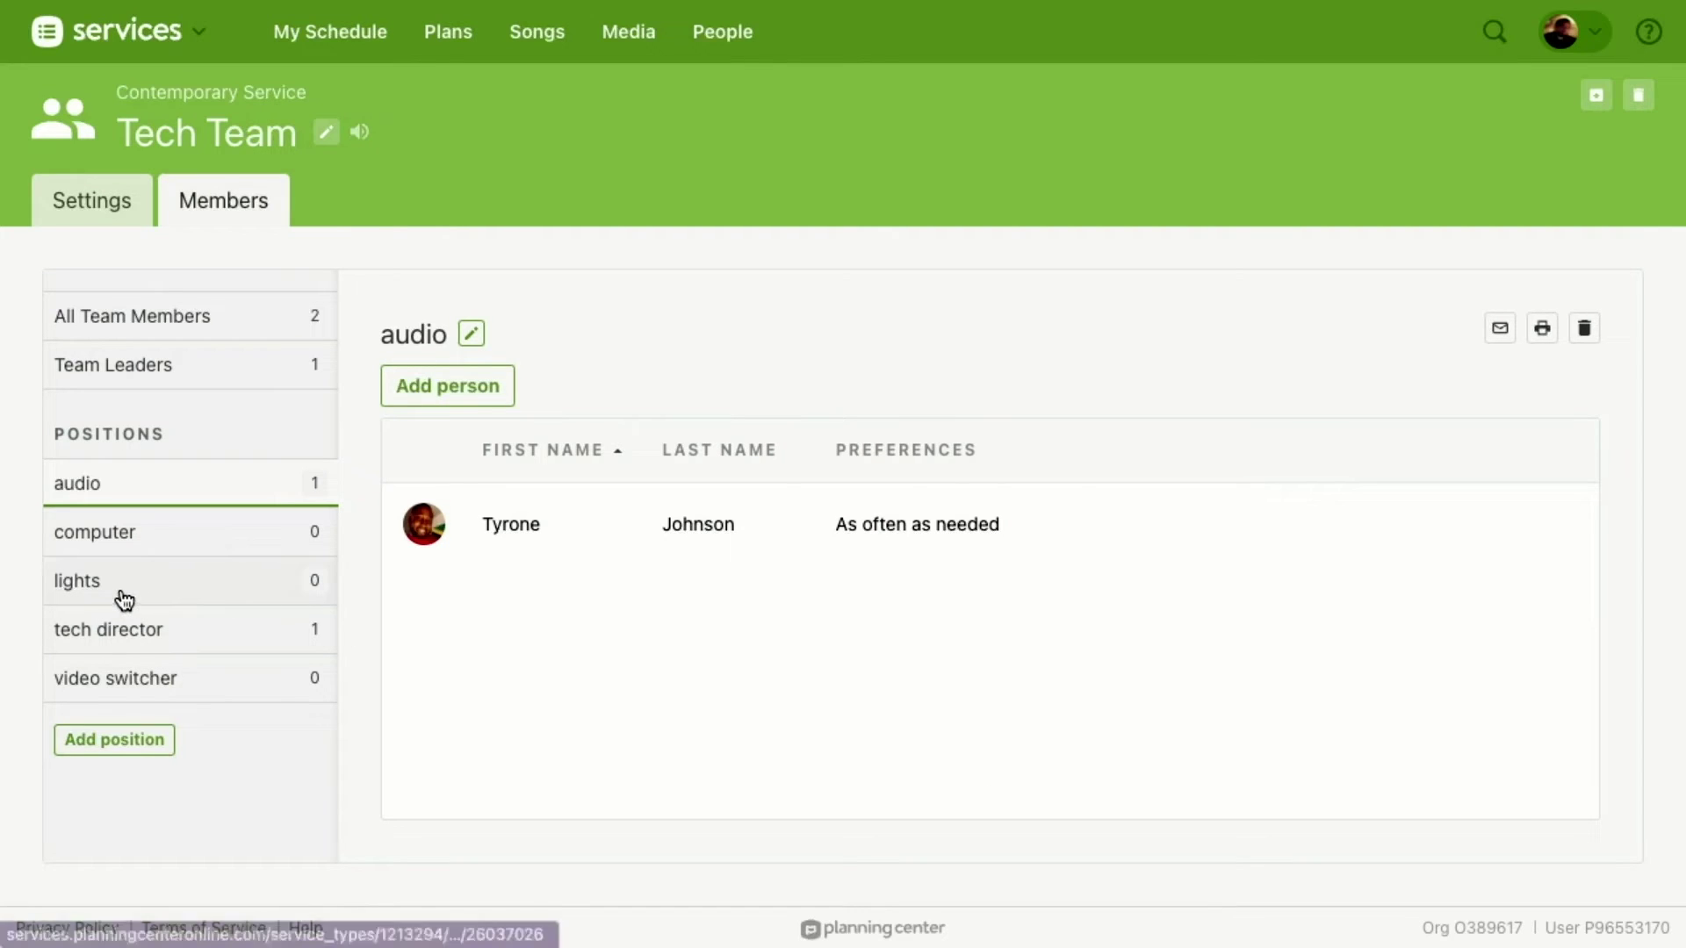
# Step: Assign a person to the computer position, then return to the Plans overview
pyautogui.click(98, 549)
pyautogui.click(433, 391)
pyautogui.write('jenna')
pyautogui.click(428, 484)
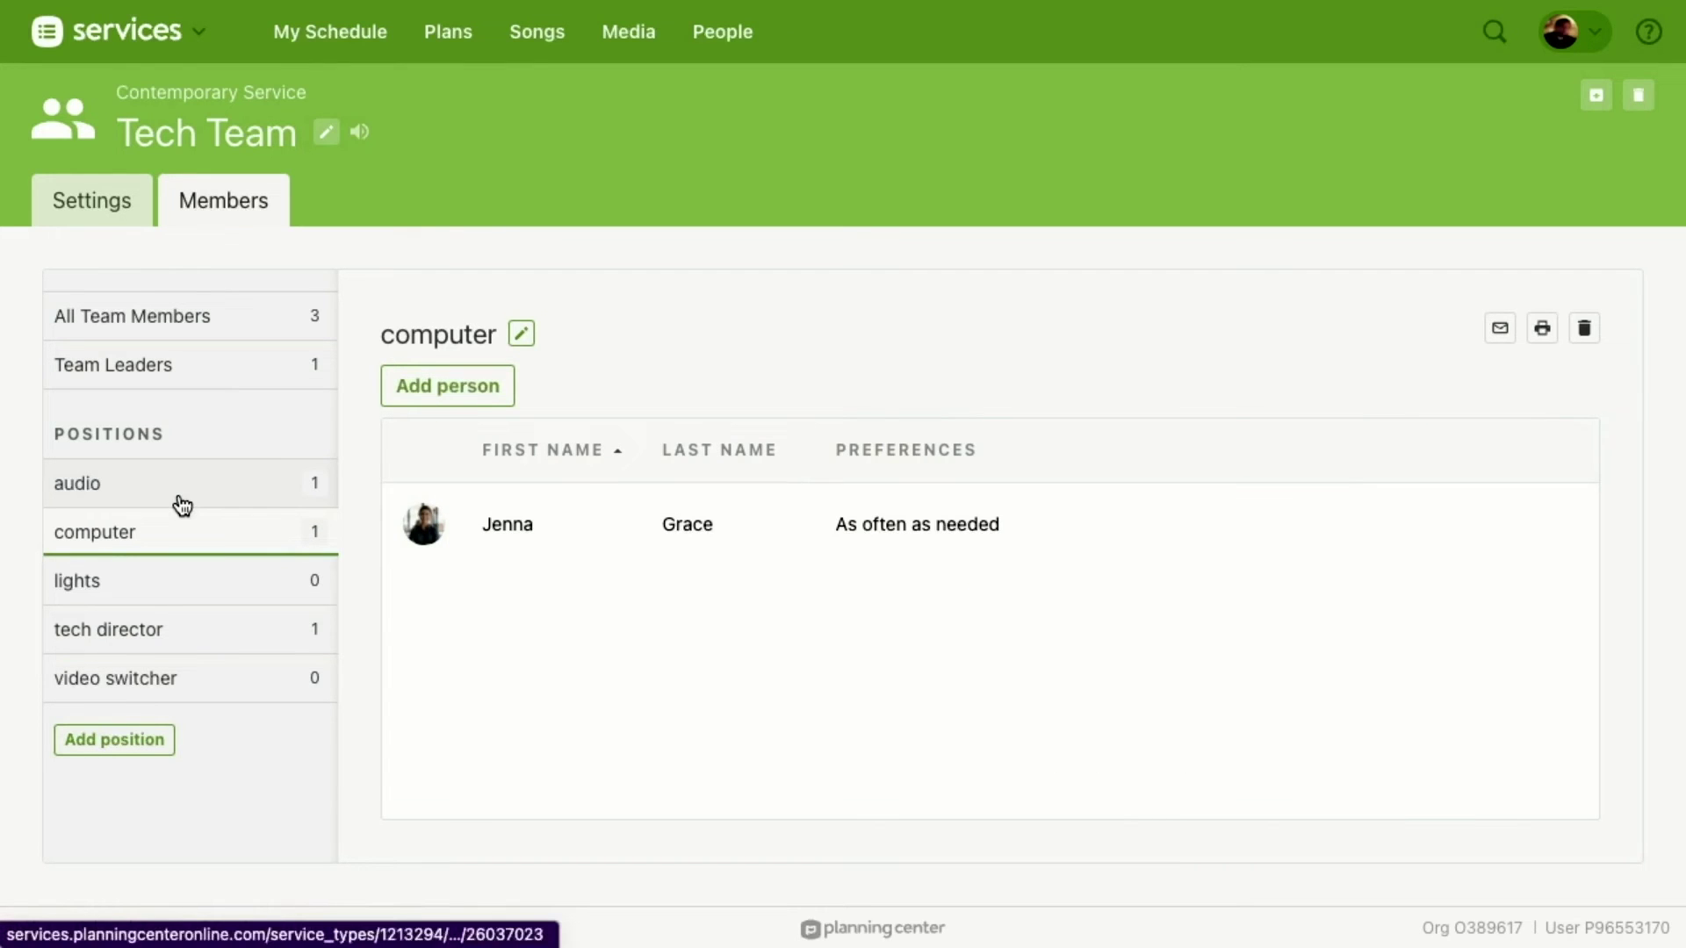
pyautogui.click(431, 35)
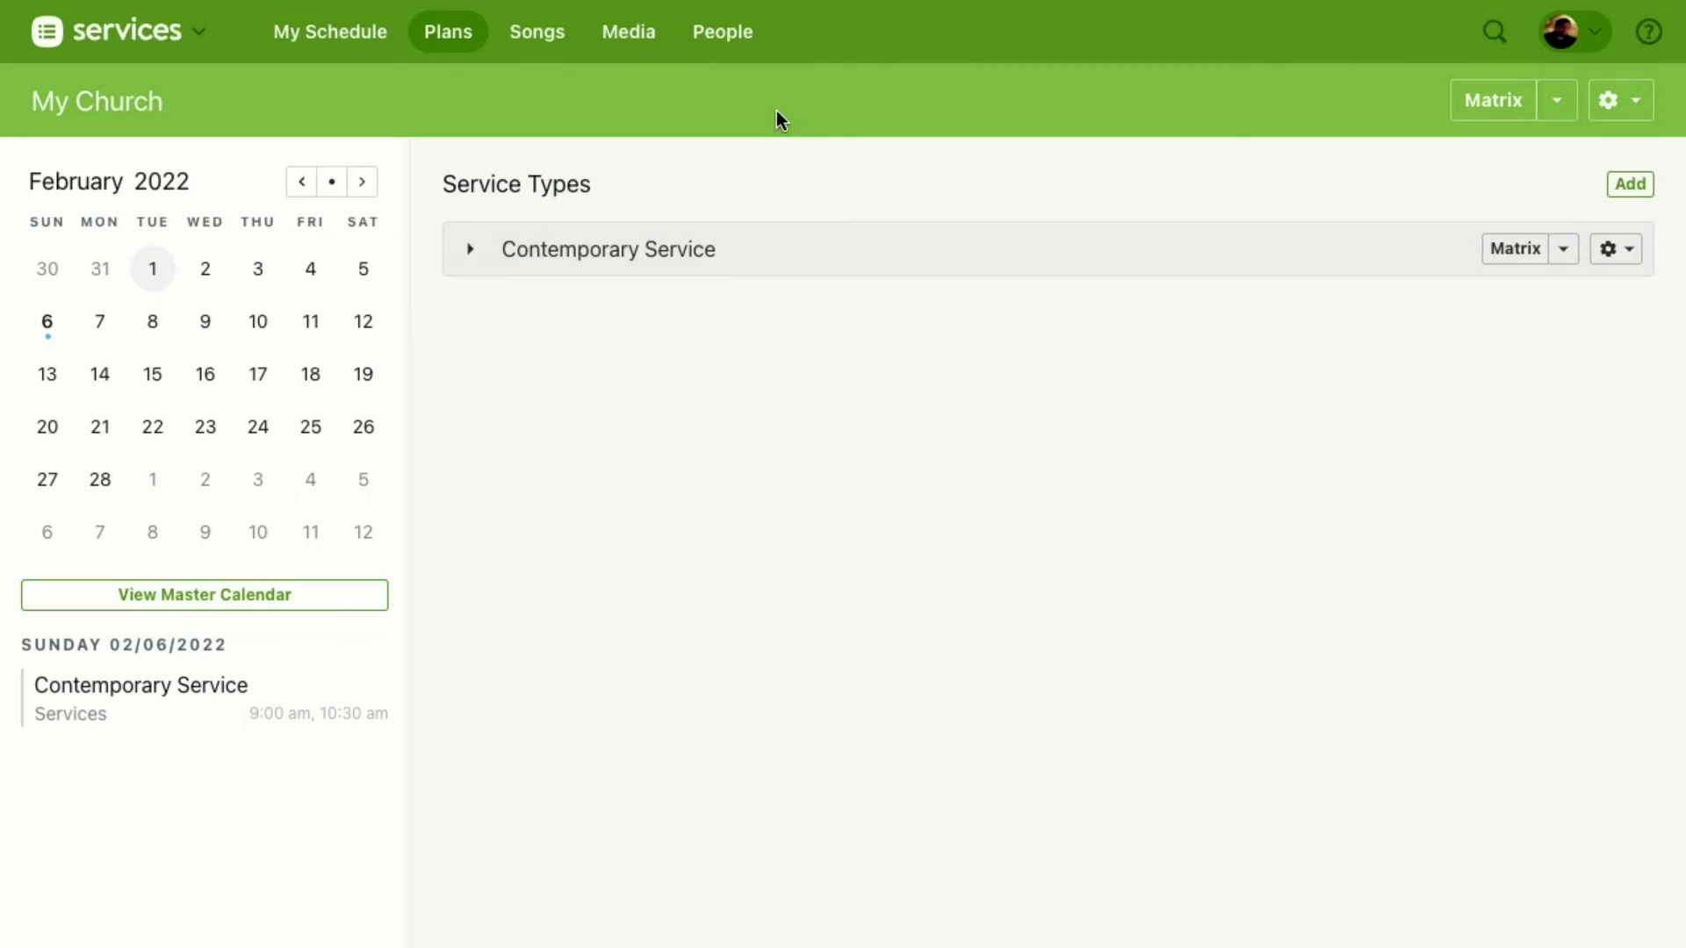
# Step: Go to Contemporary Service's Teams list via its gear menu and begin adding a team
pyautogui.click(1625, 256)
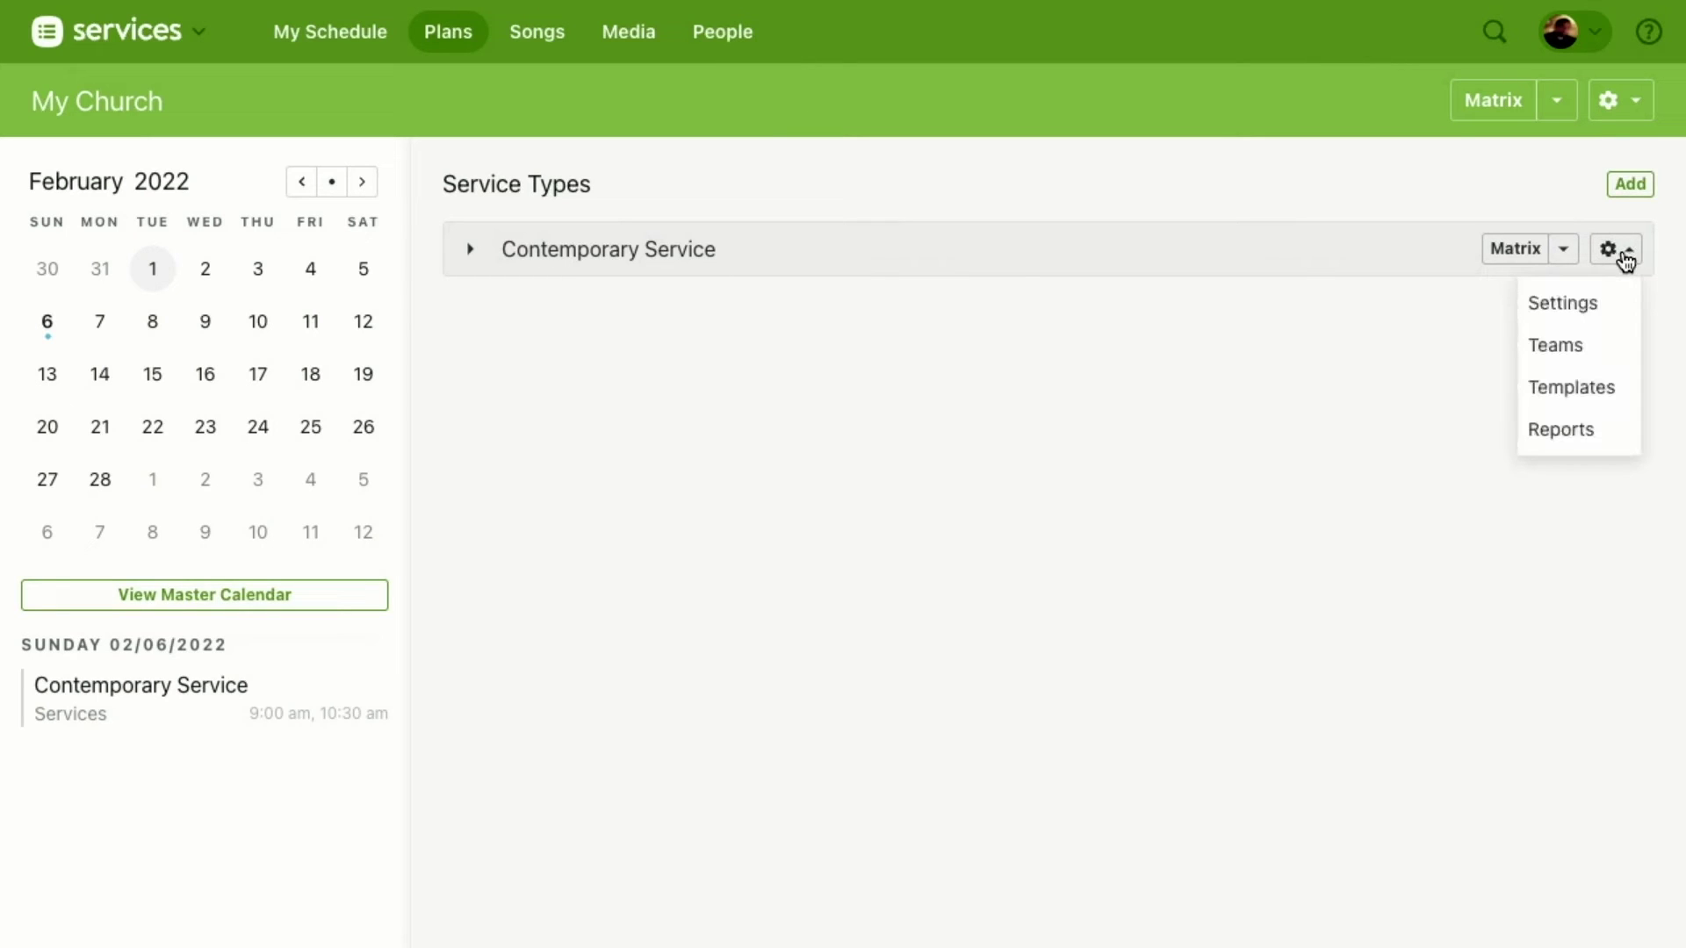
pyautogui.click(1558, 352)
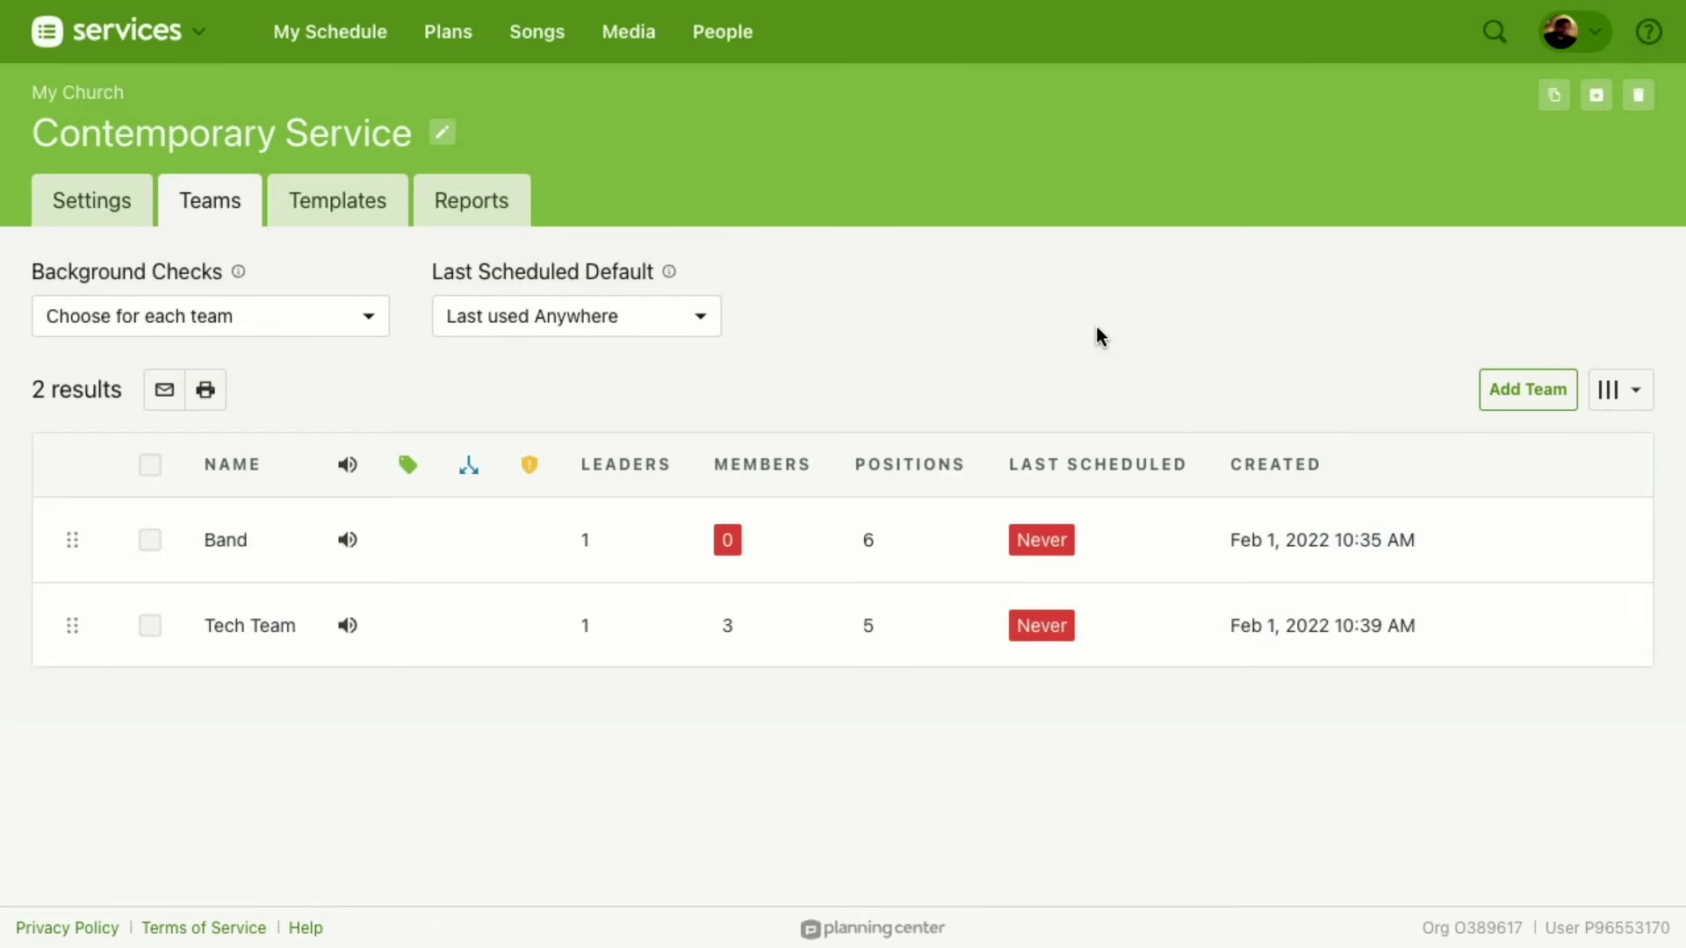
pyautogui.click(1522, 389)
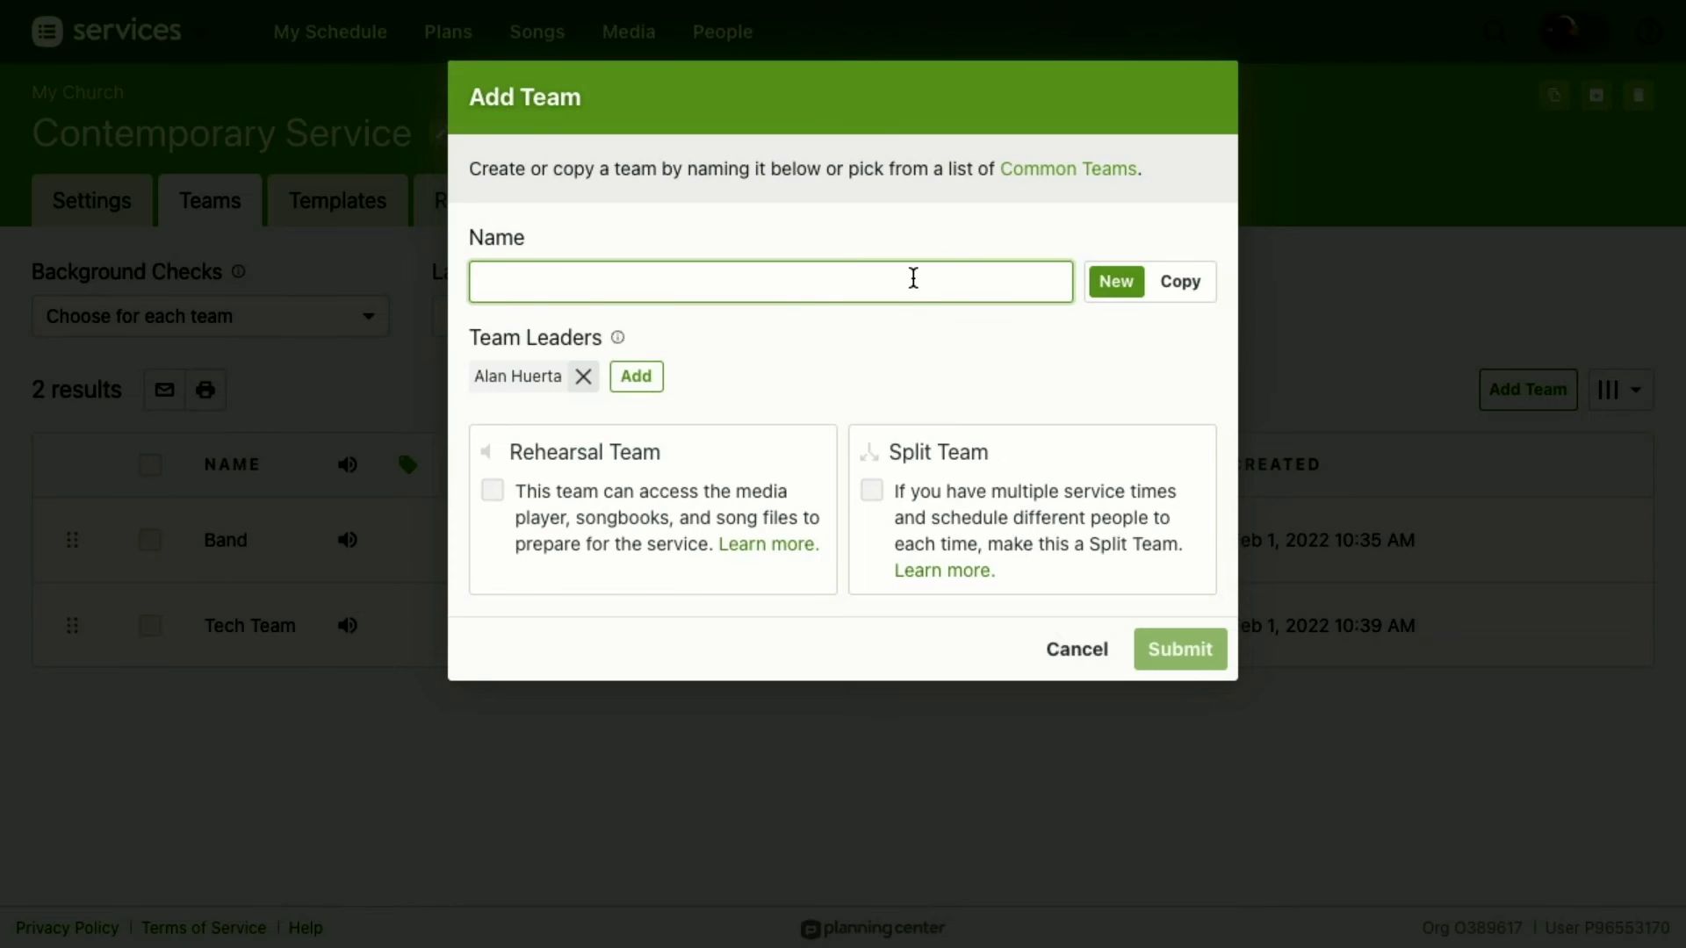
# Step: Name the team 'First Impressions', mark it as a split team, and submit
pyautogui.write('First ')
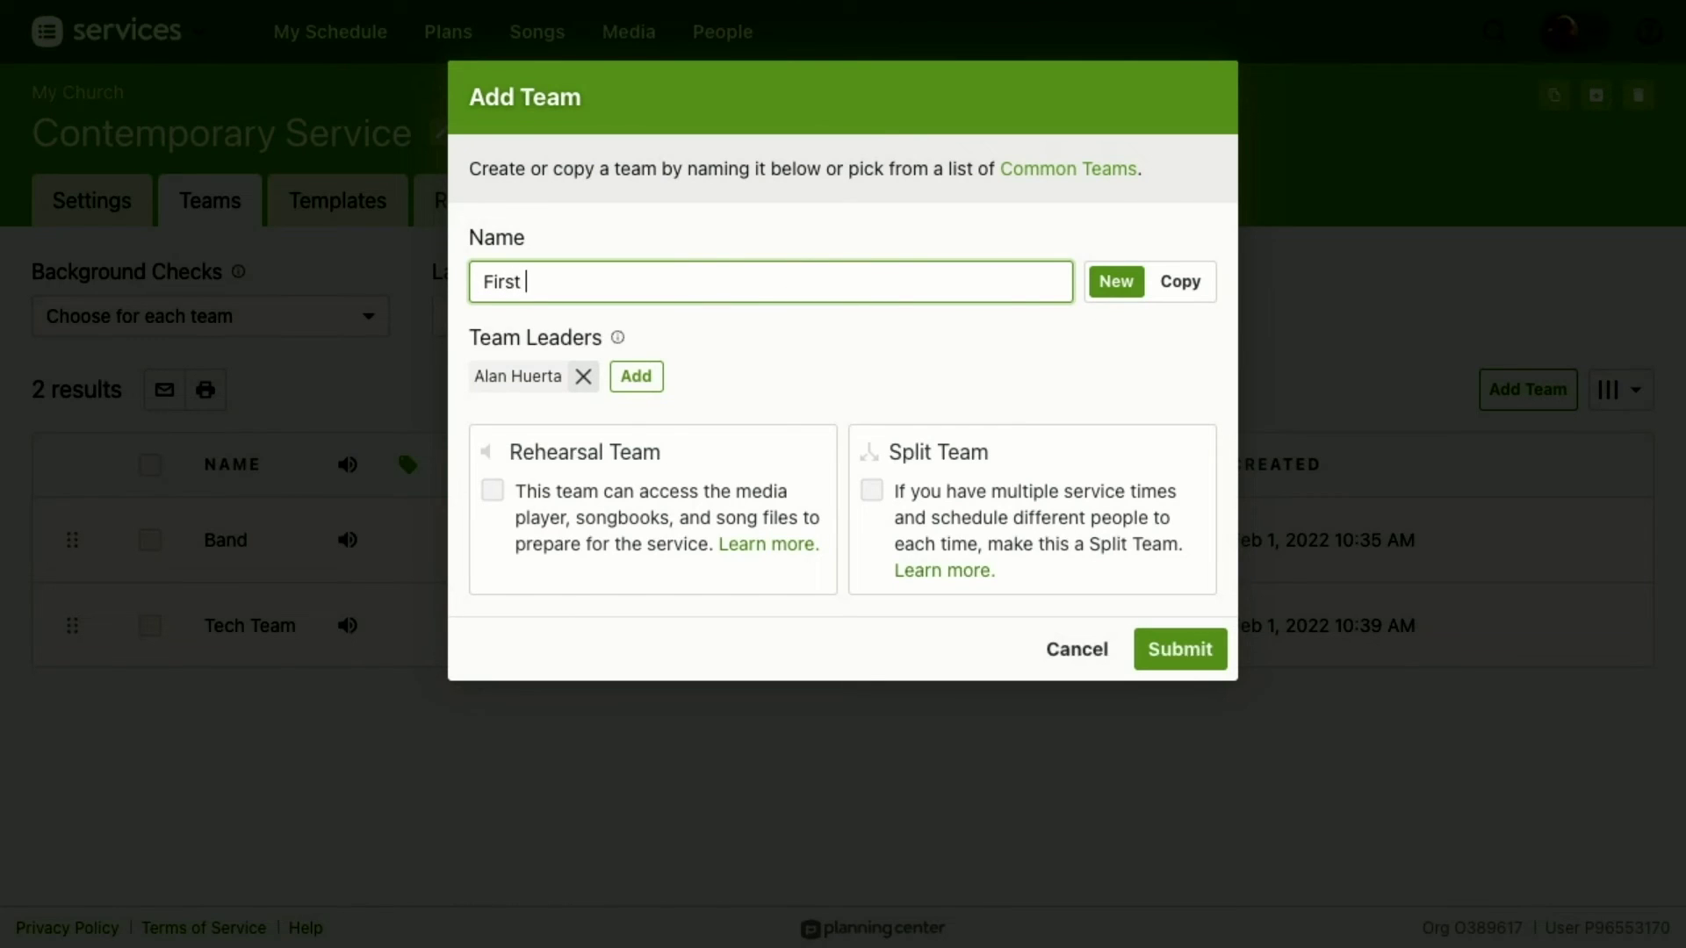
pyautogui.write('Impressions')
pyautogui.click(741, 377)
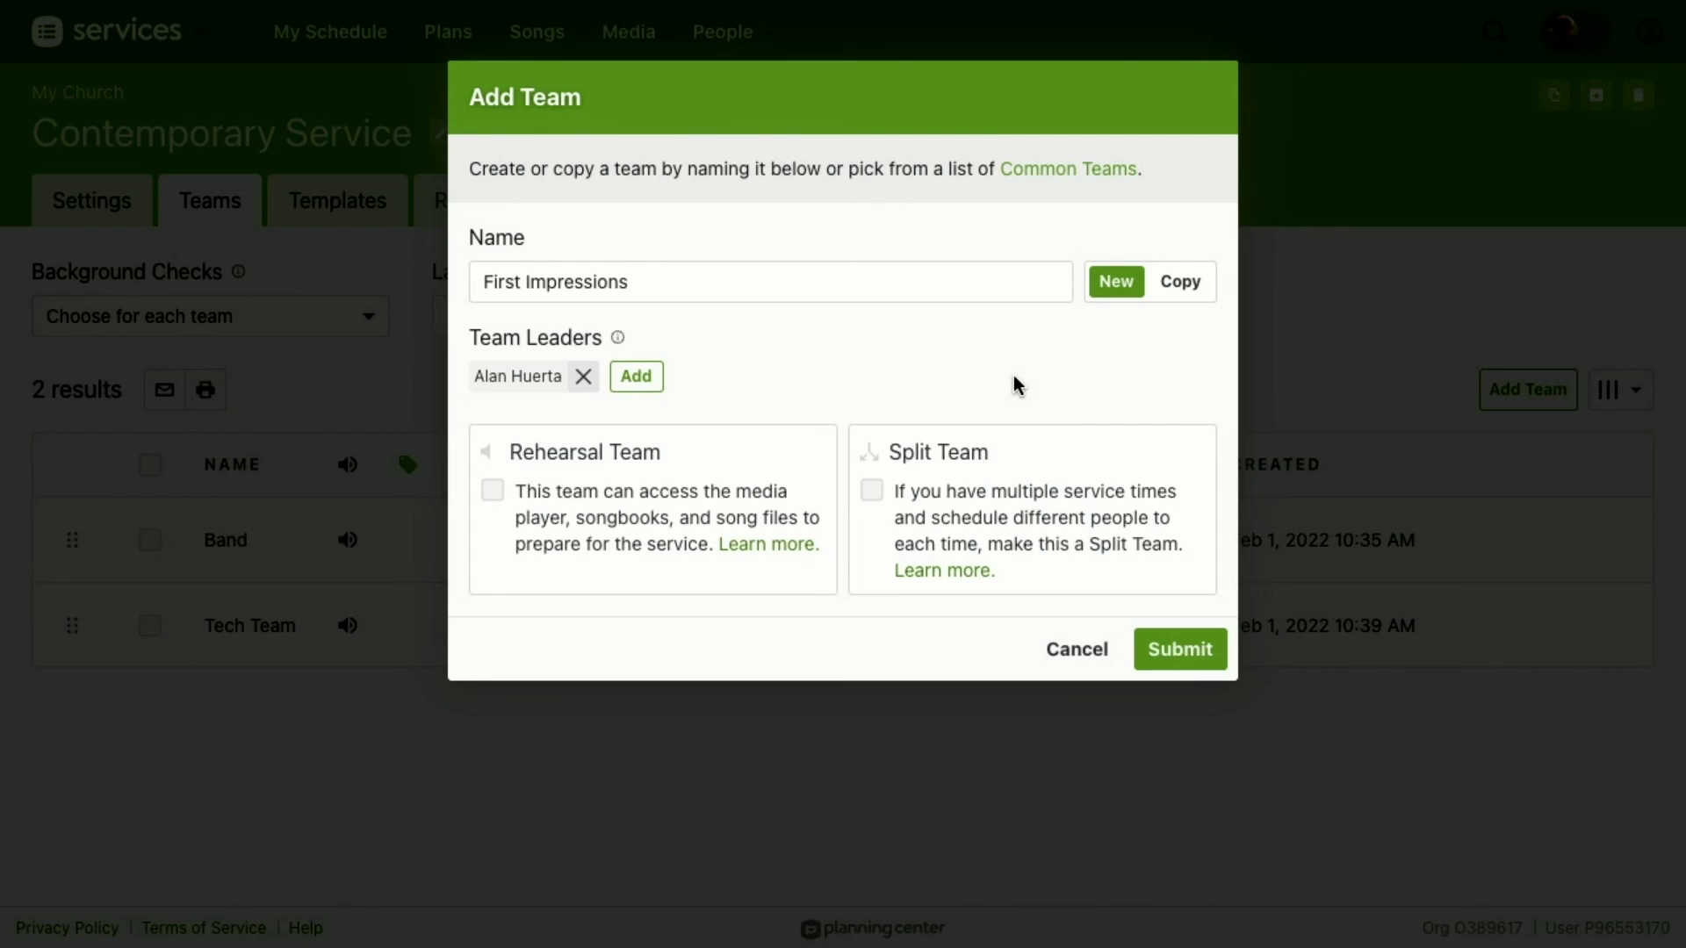
pyautogui.click(872, 487)
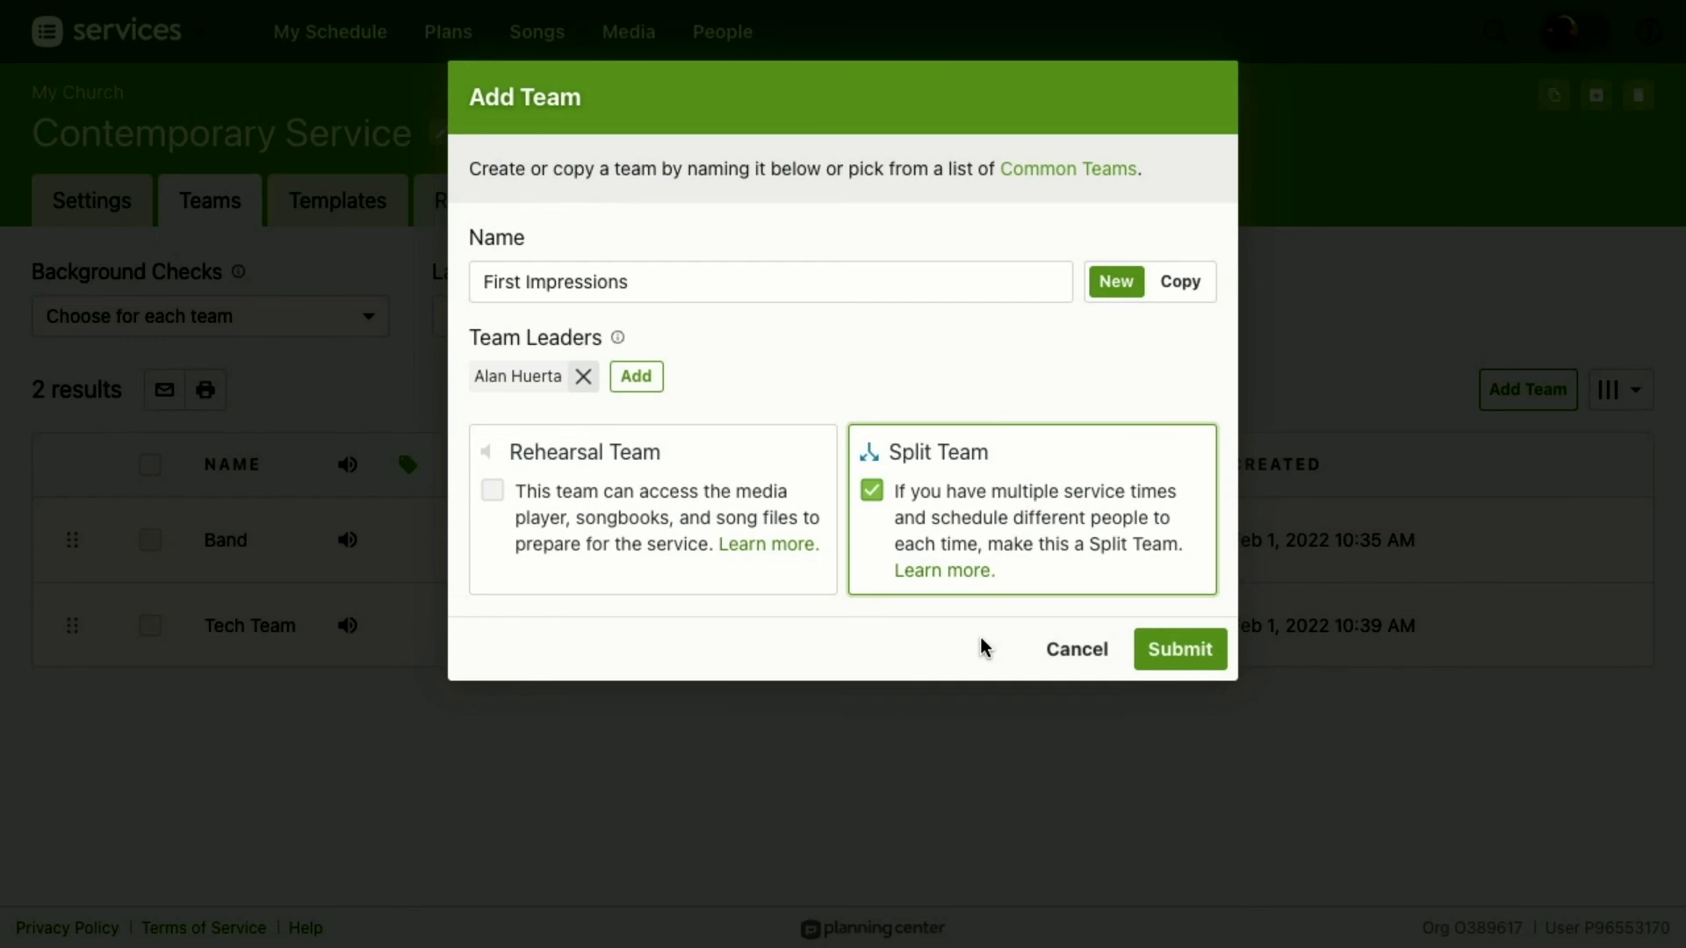
pyautogui.click(1171, 652)
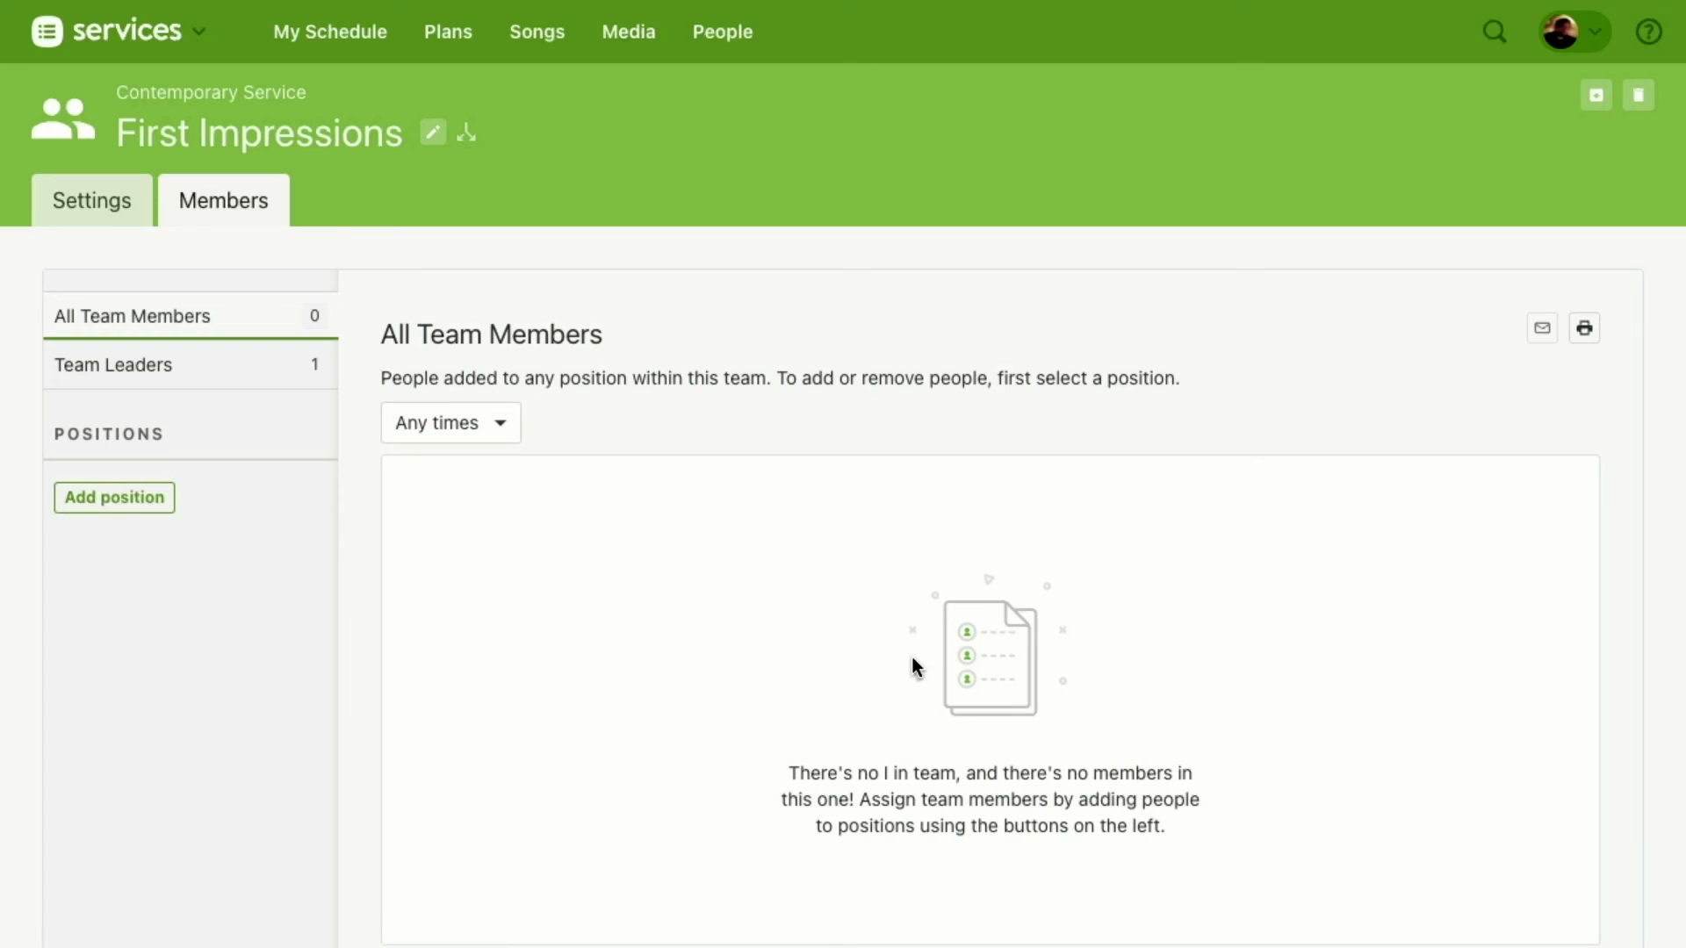
# Step: Add the positions greeter, guest services and parking to First Impressions
pyautogui.click(138, 503)
pyautogui.write('gr')
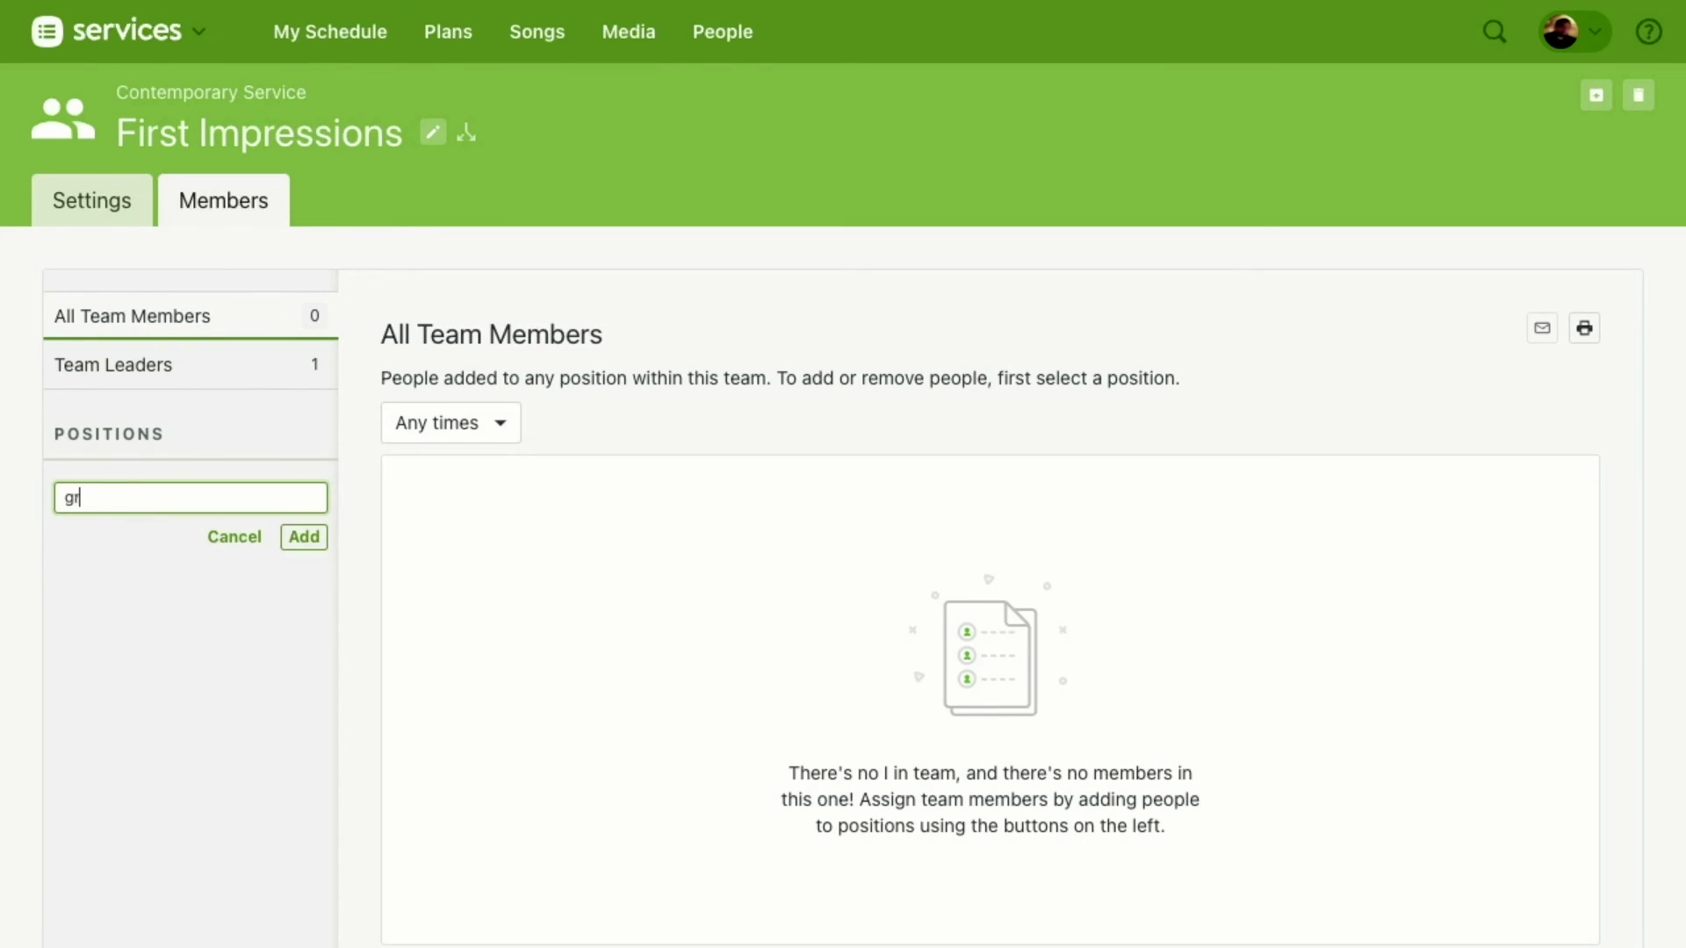
pyautogui.write('eeter')
pyautogui.press('Return')
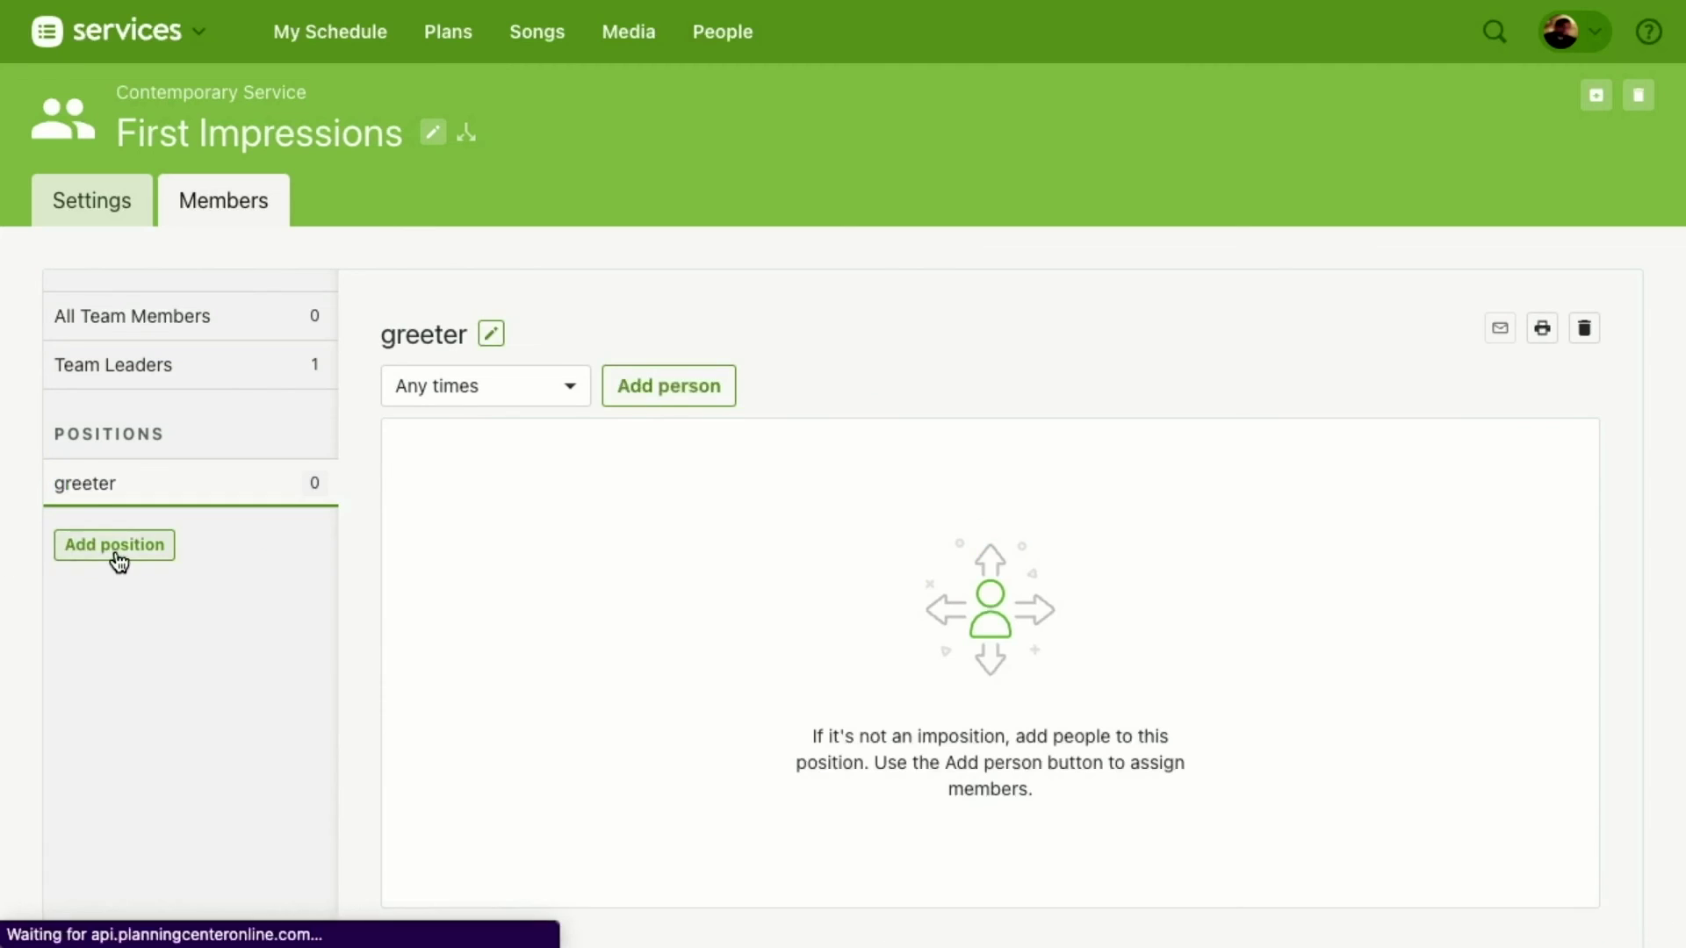
pyautogui.click(106, 552)
pyautogui.write('guest services')
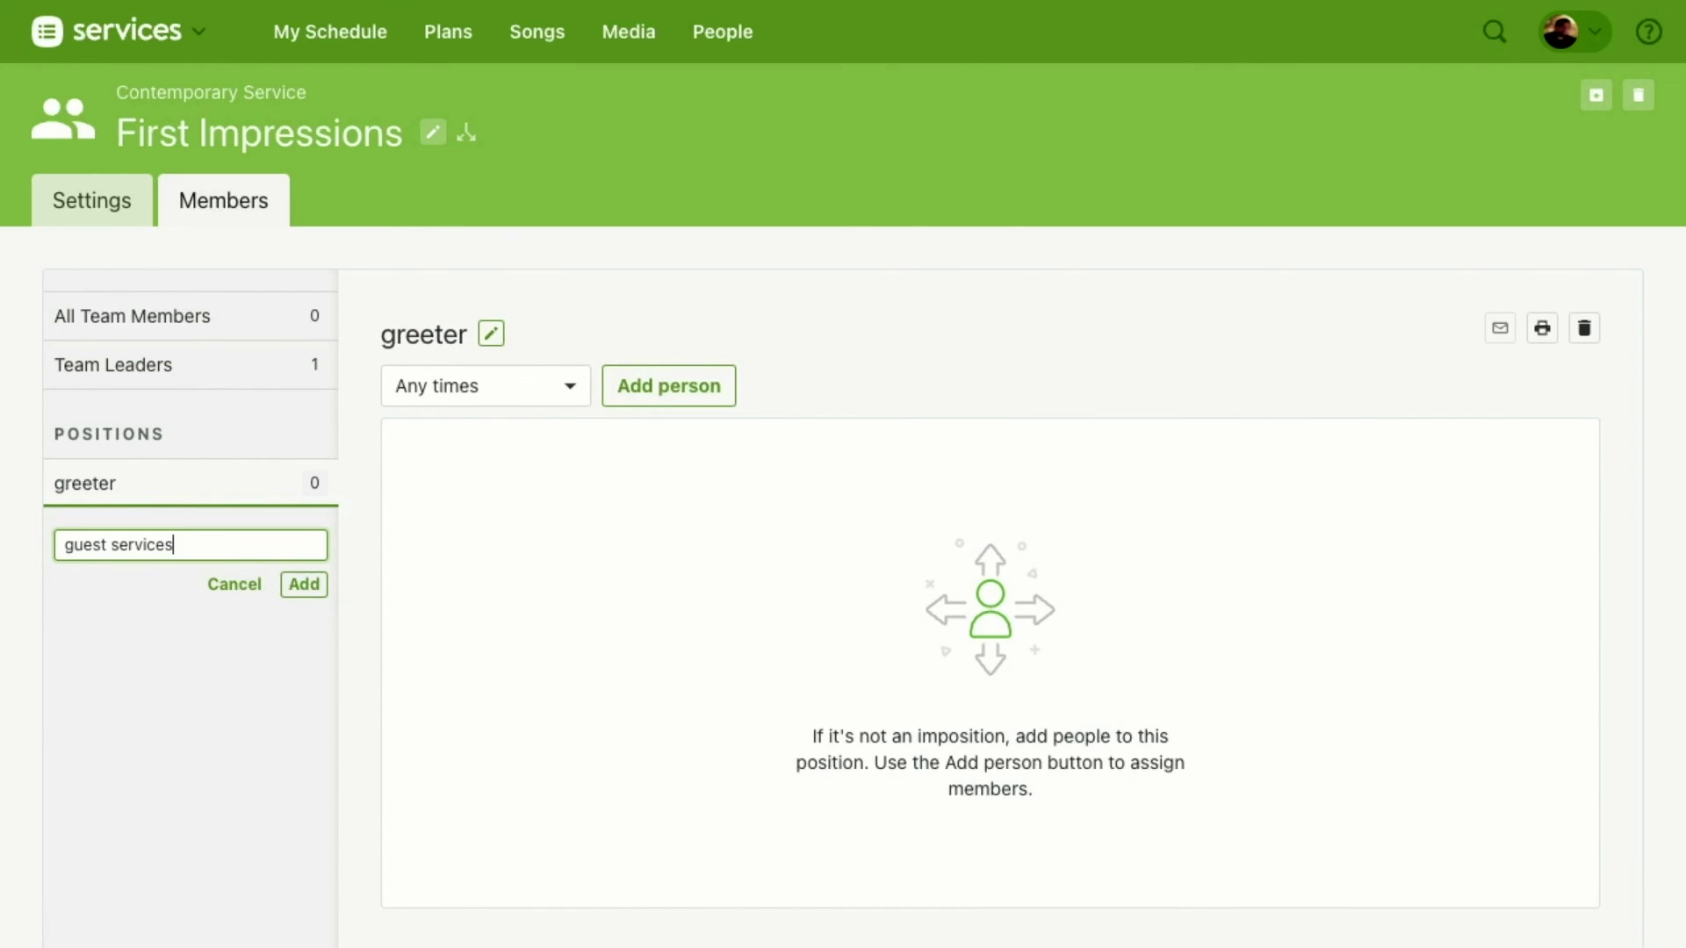
pyautogui.press('Return')
pyautogui.click(107, 593)
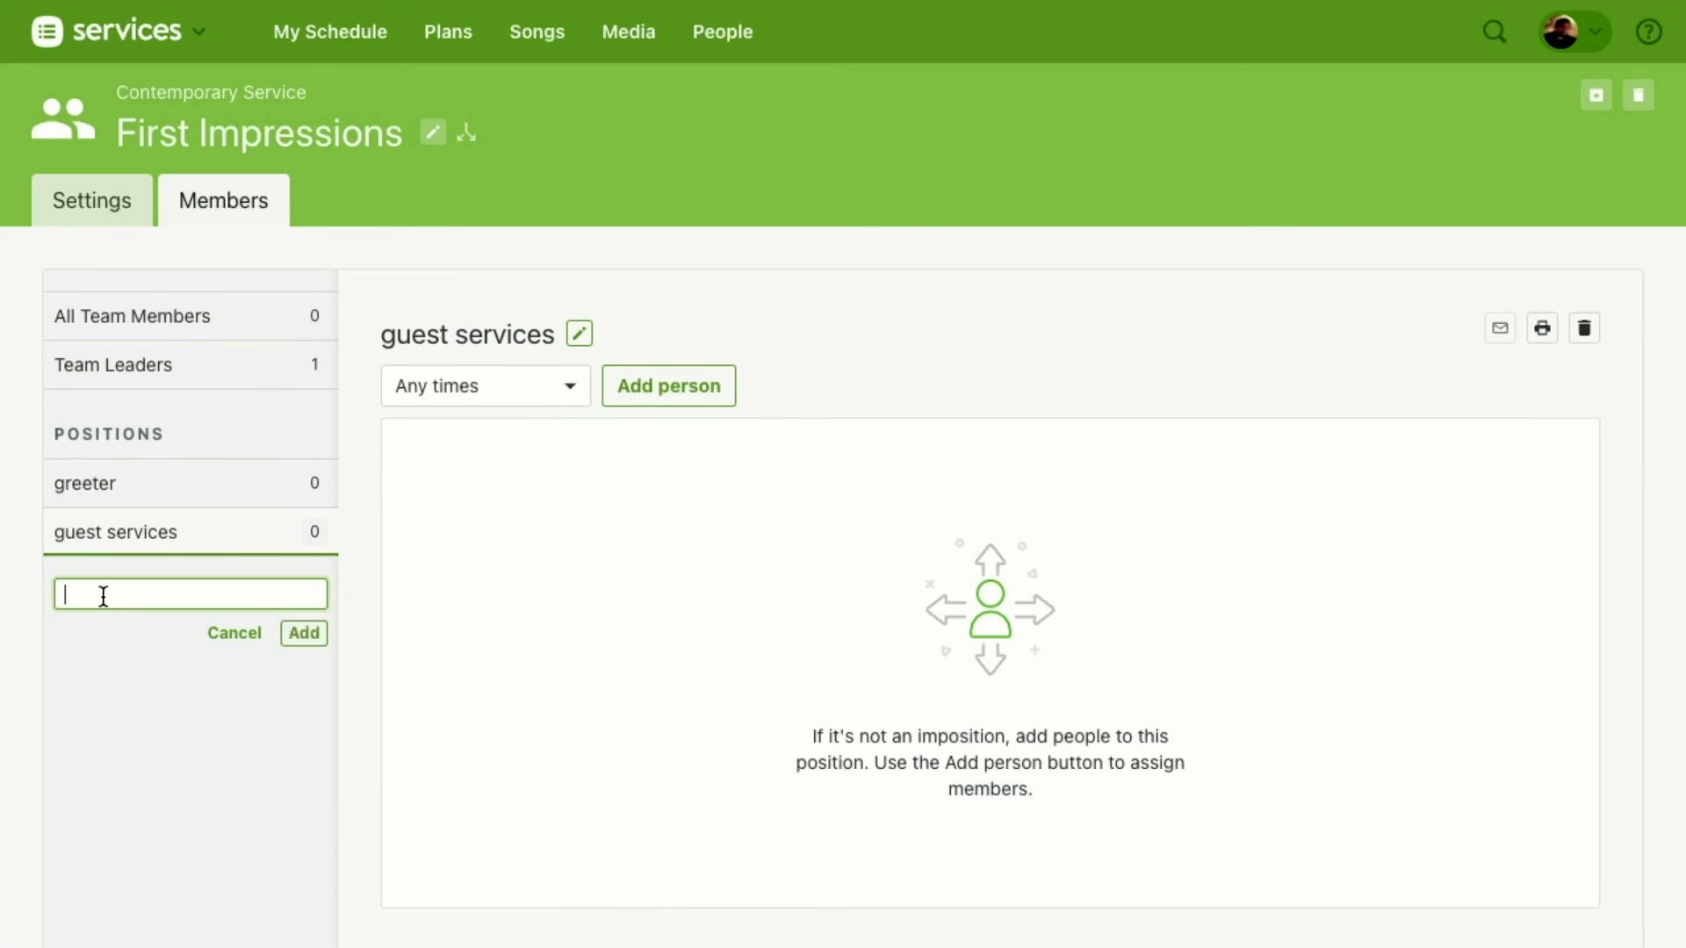
pyautogui.write('parking')
pyautogui.press('Return')
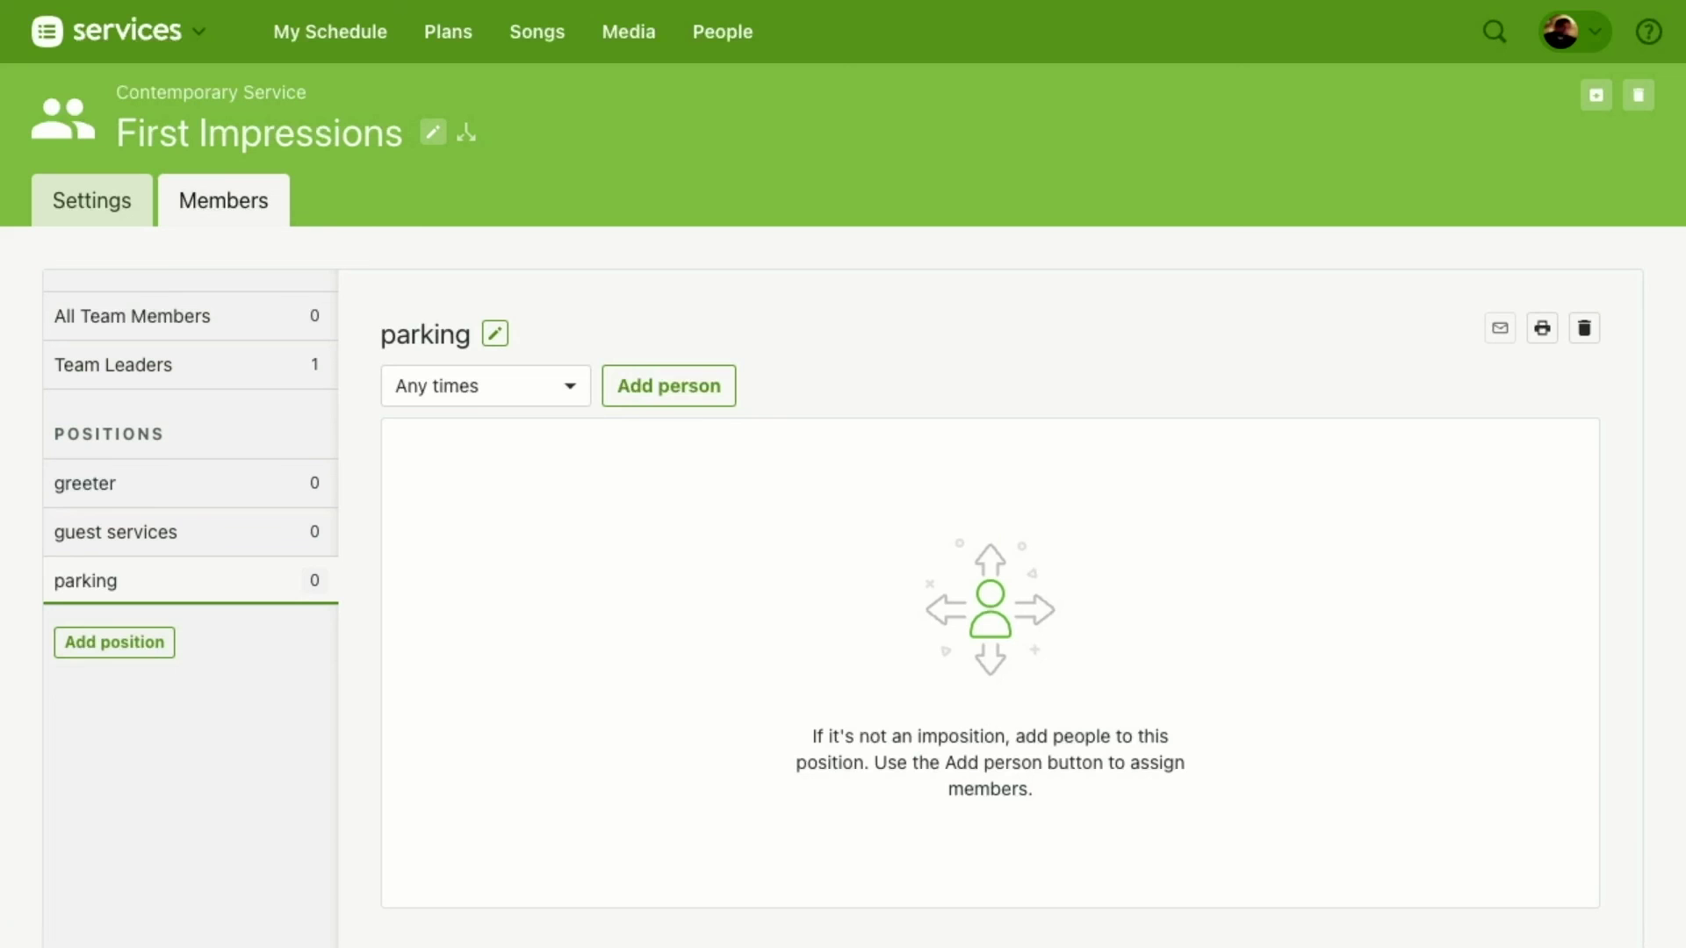
pyautogui.click(86, 488)
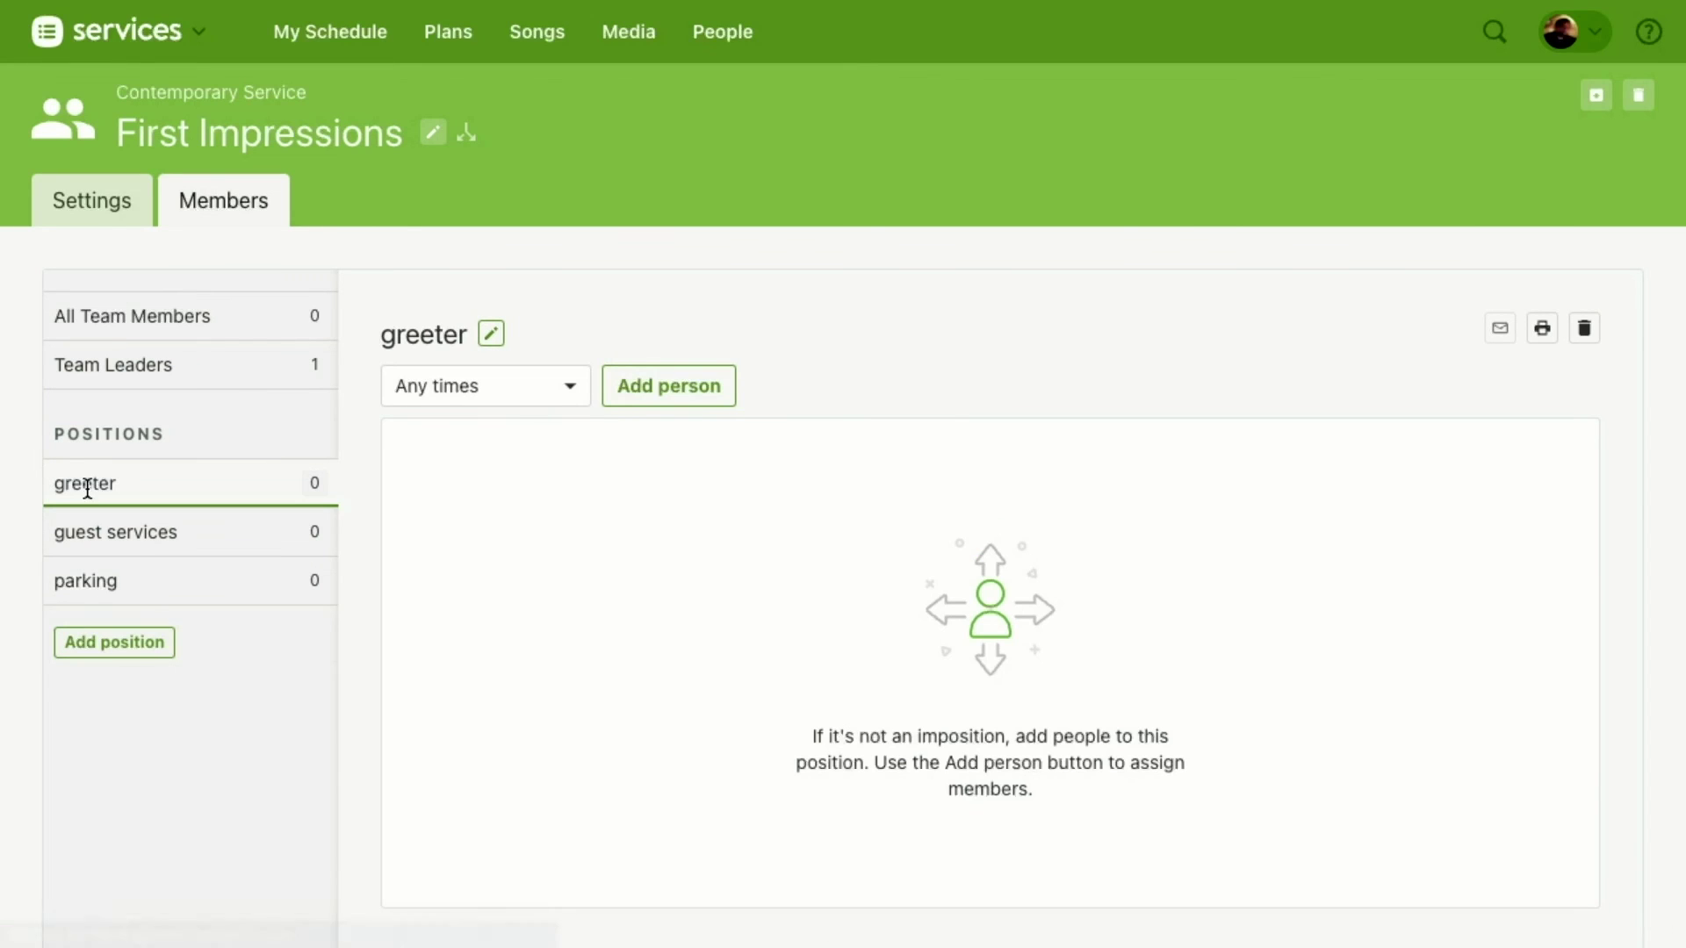
# Step: Assign a searched-for person to greeter and another to guest services
pyautogui.click(678, 386)
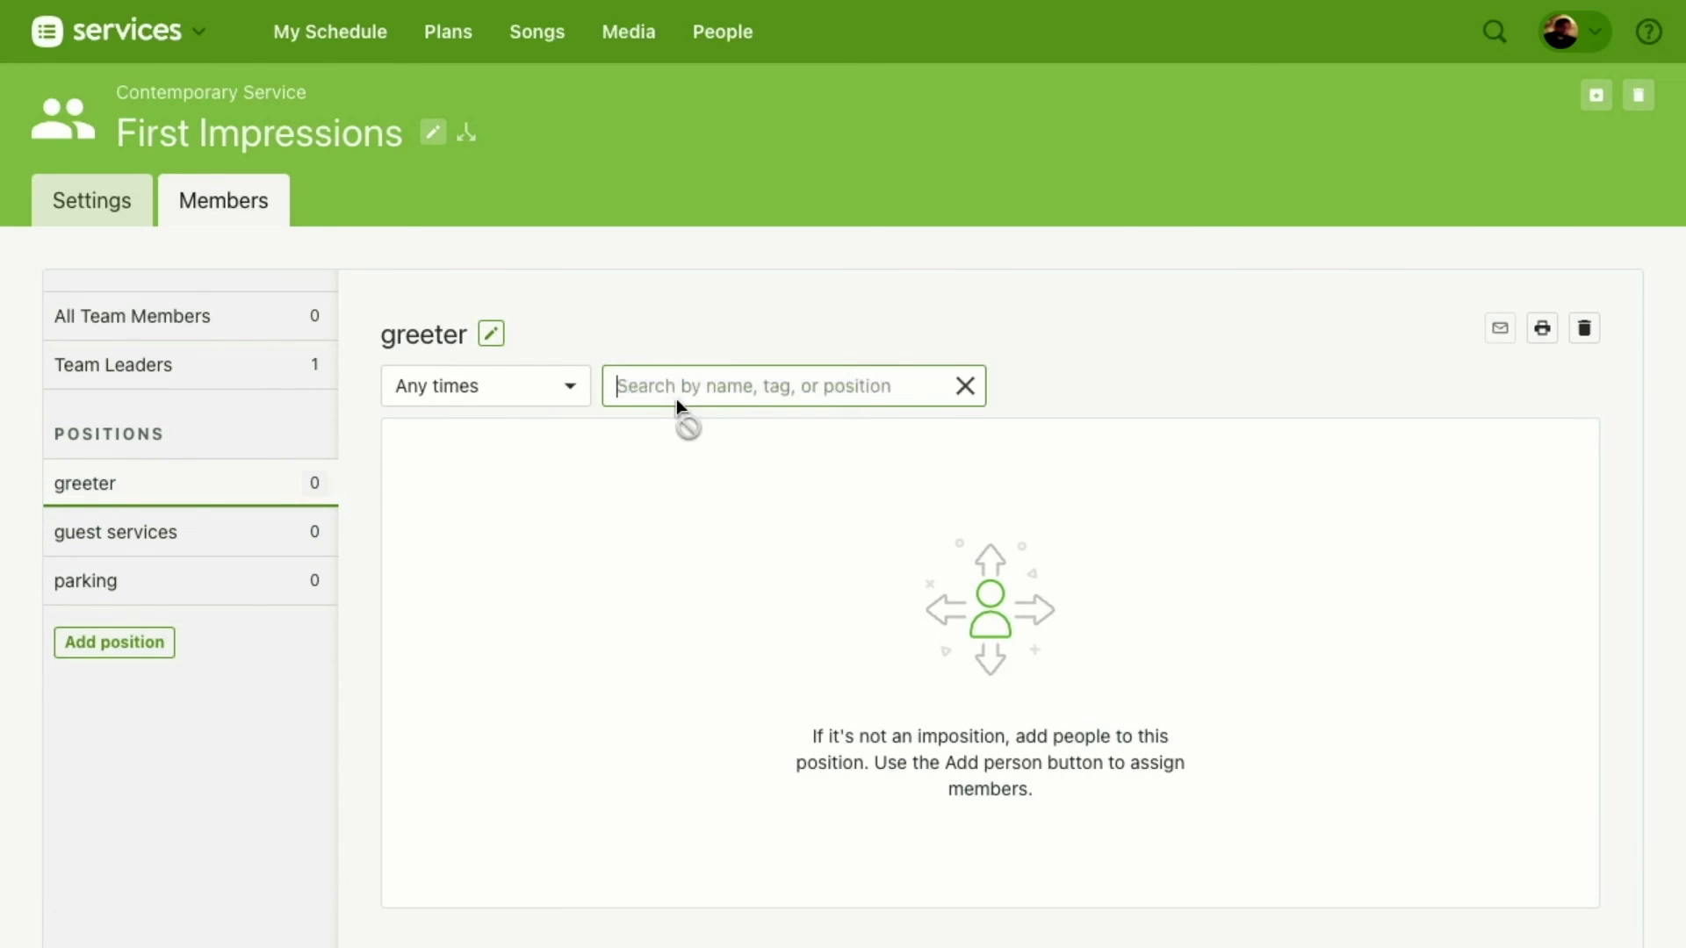
pyautogui.write('alan')
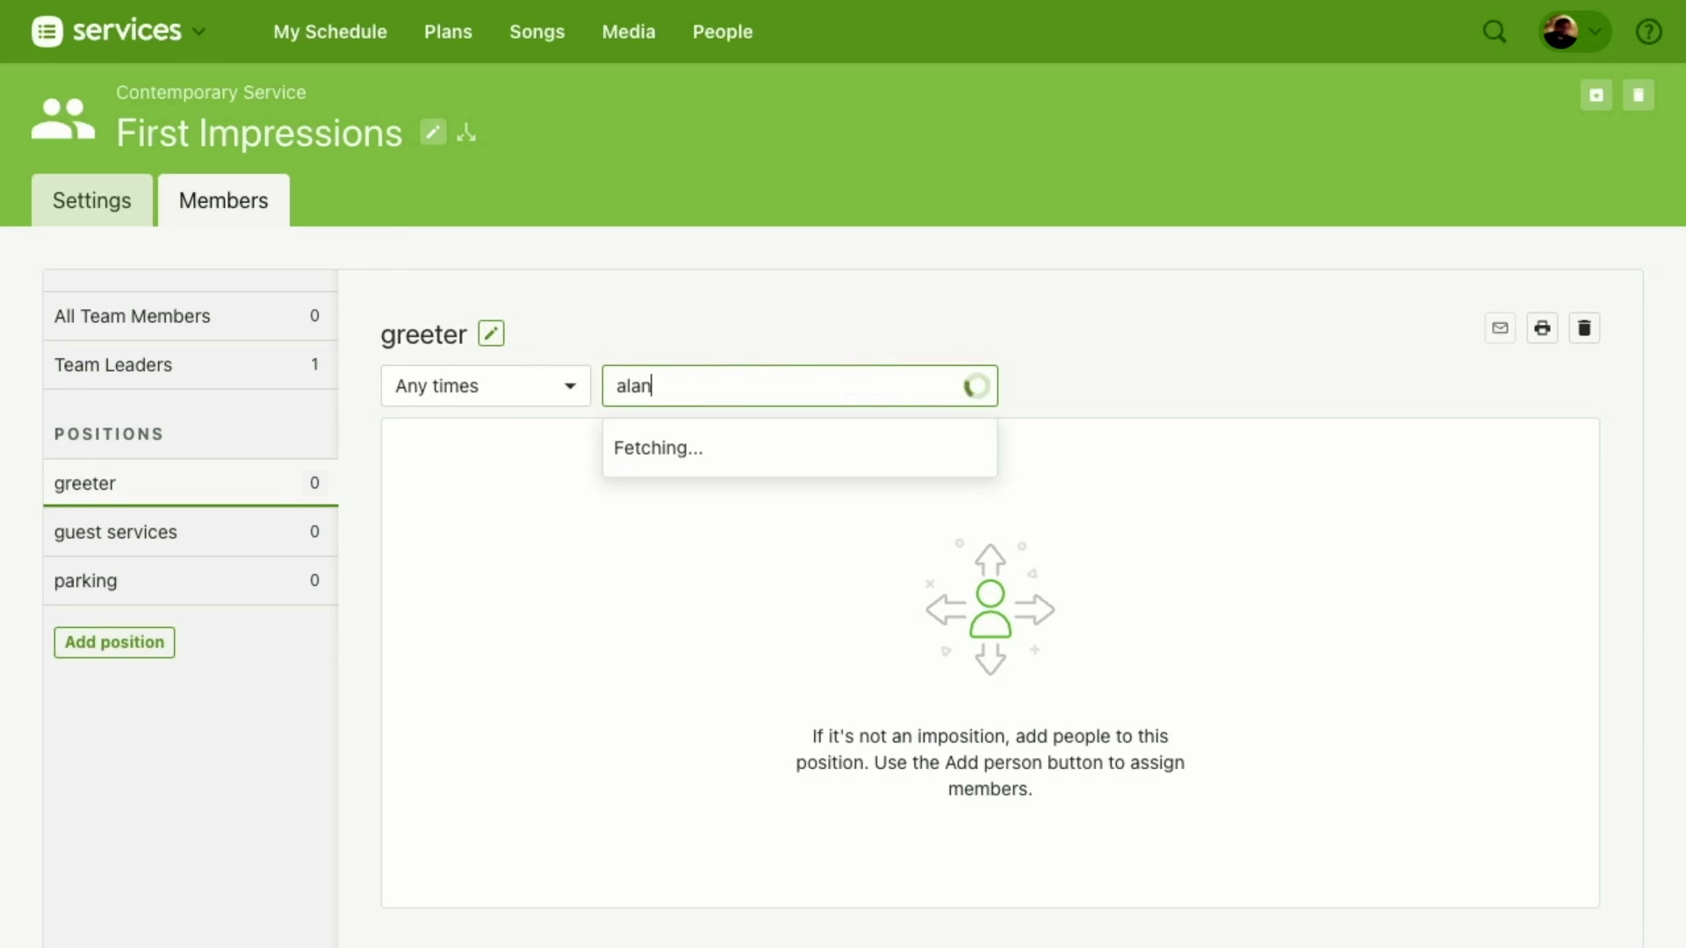
pyautogui.click(677, 481)
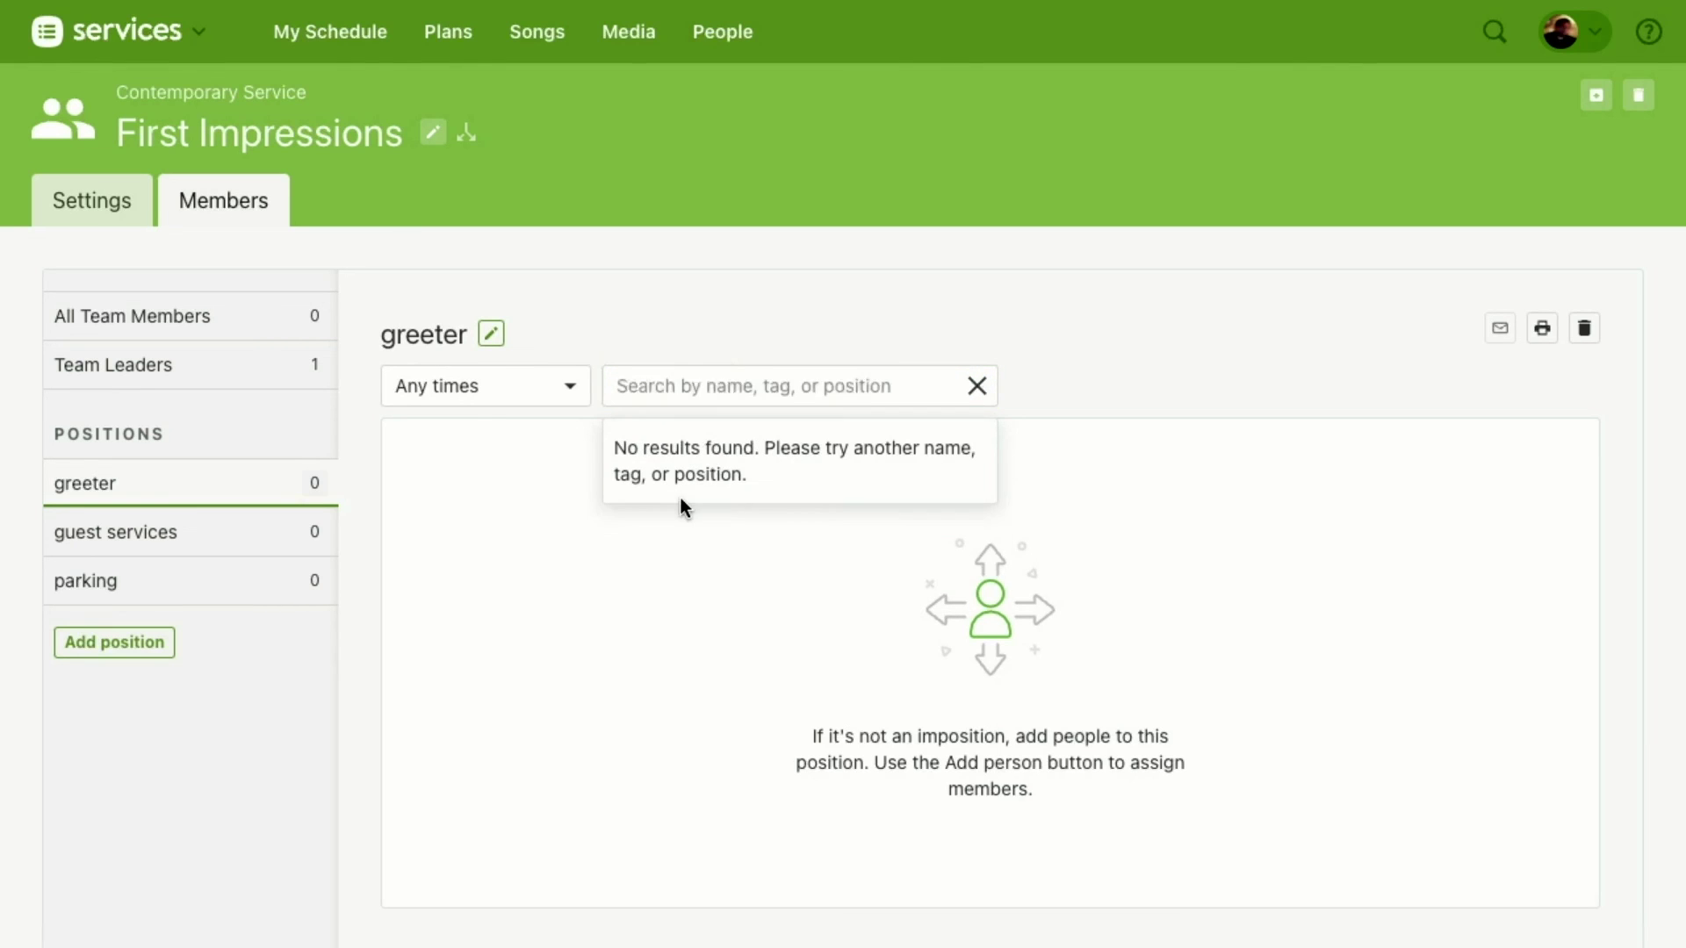
pyautogui.click(181, 539)
pyautogui.click(649, 388)
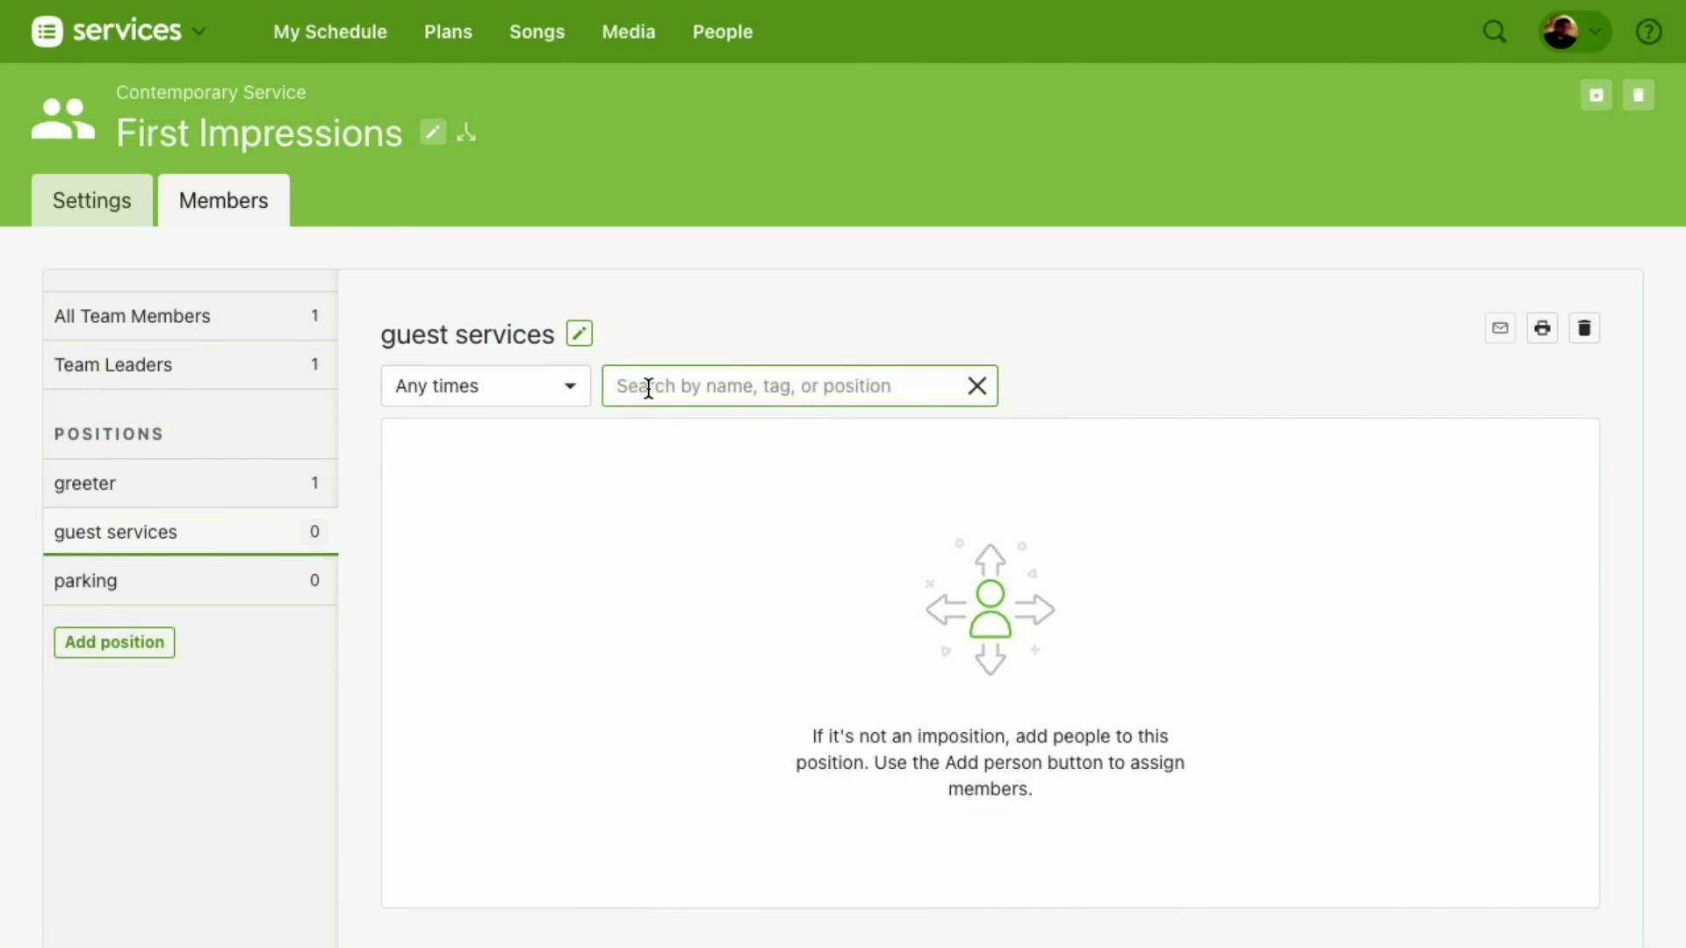
pyautogui.write('brand')
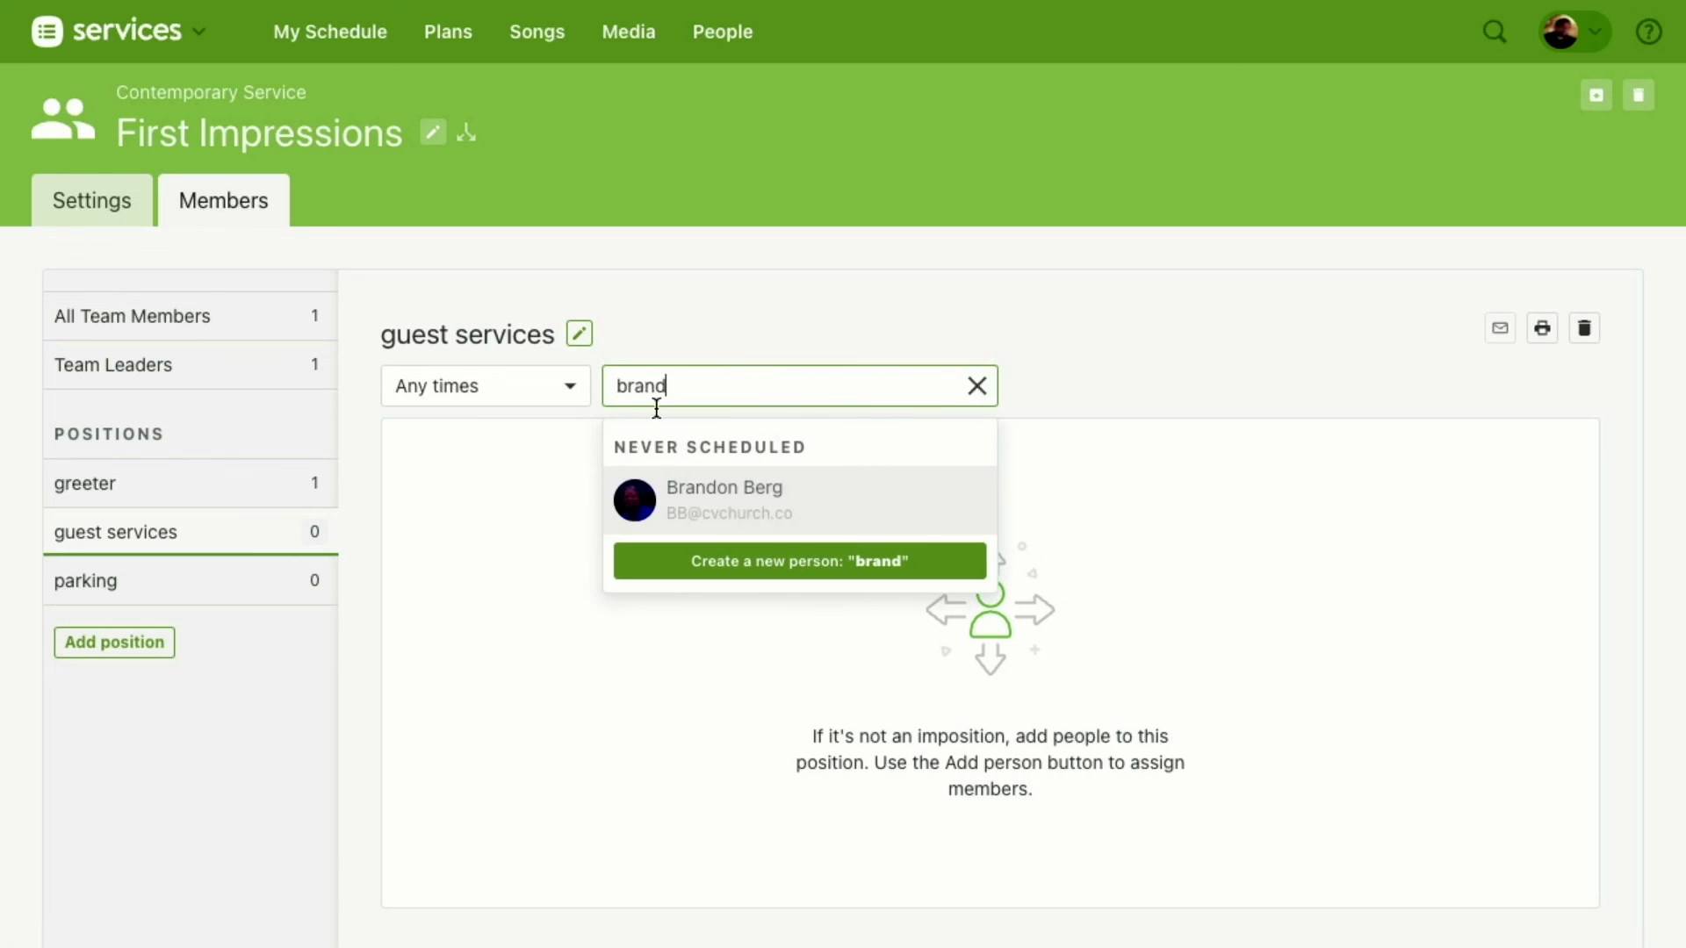
pyautogui.click(751, 497)
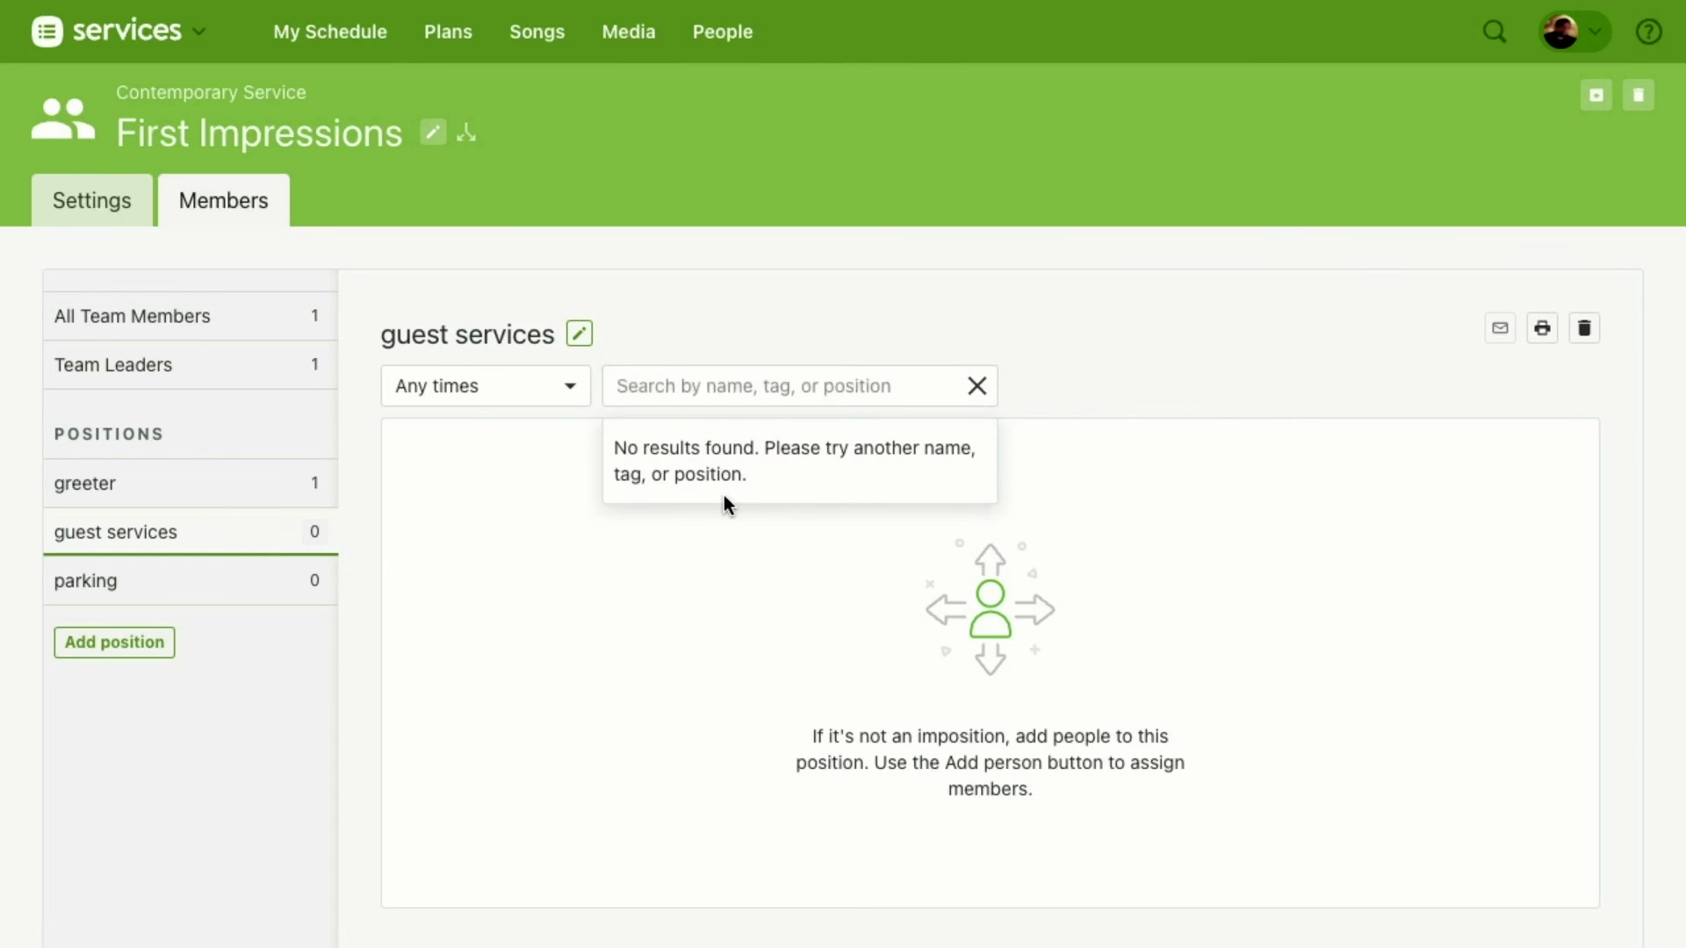
# Step: Assign a person to the parking position and close the person search
pyautogui.click(230, 581)
pyautogui.click(688, 397)
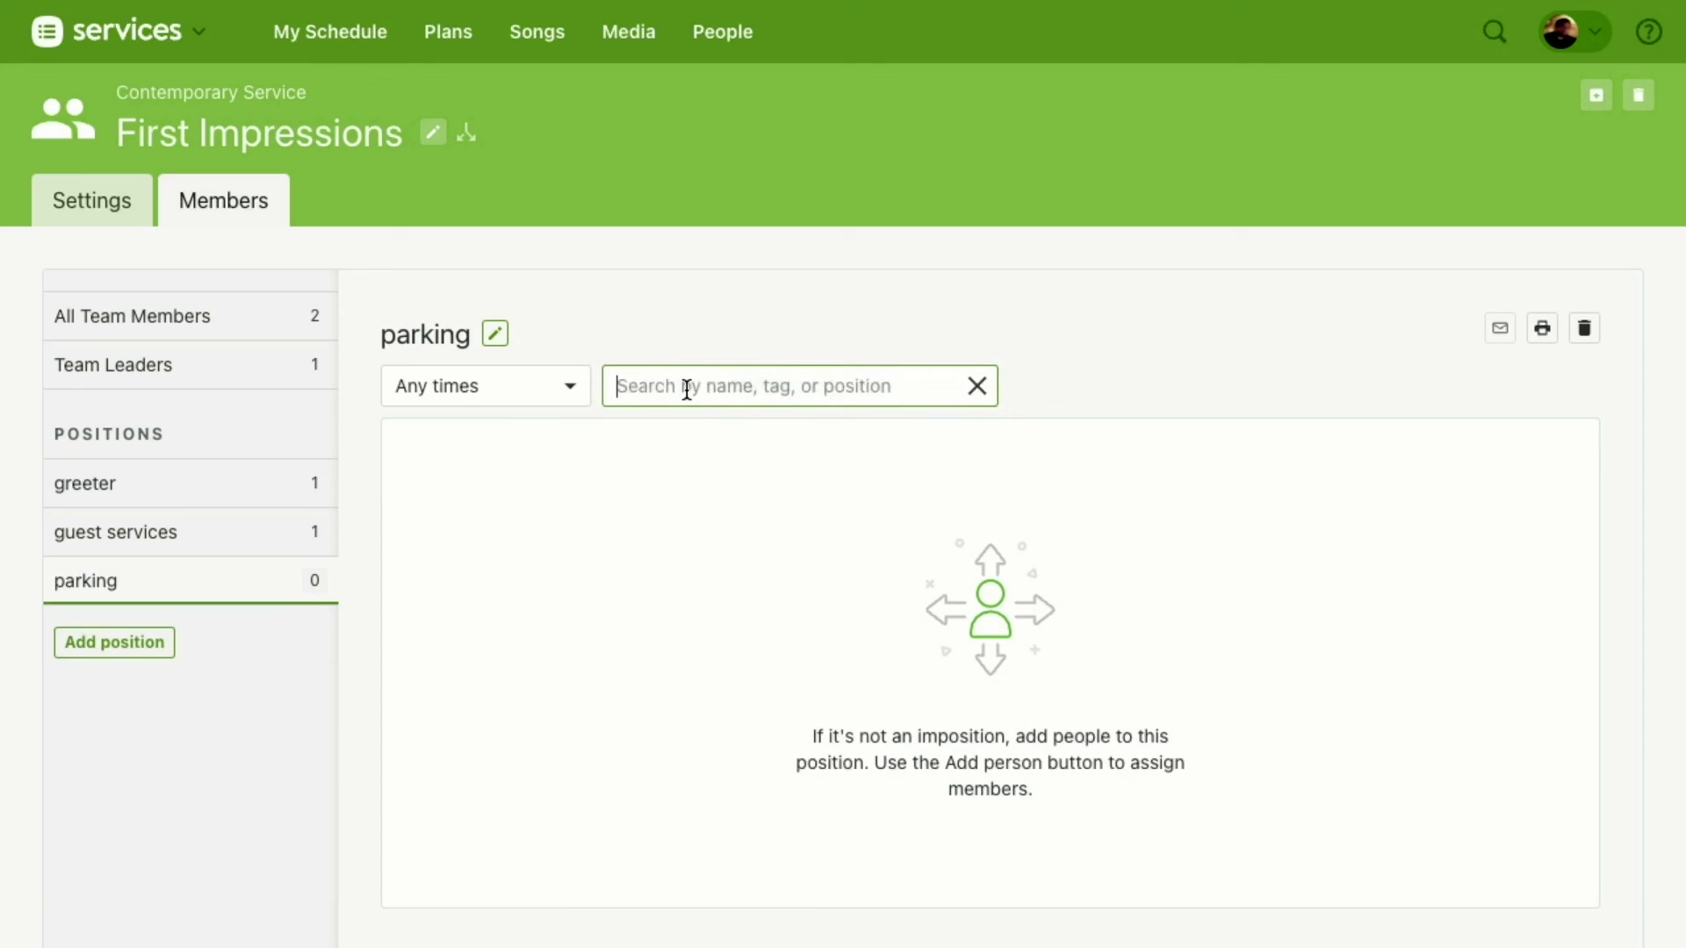
pyautogui.write('jacob t')
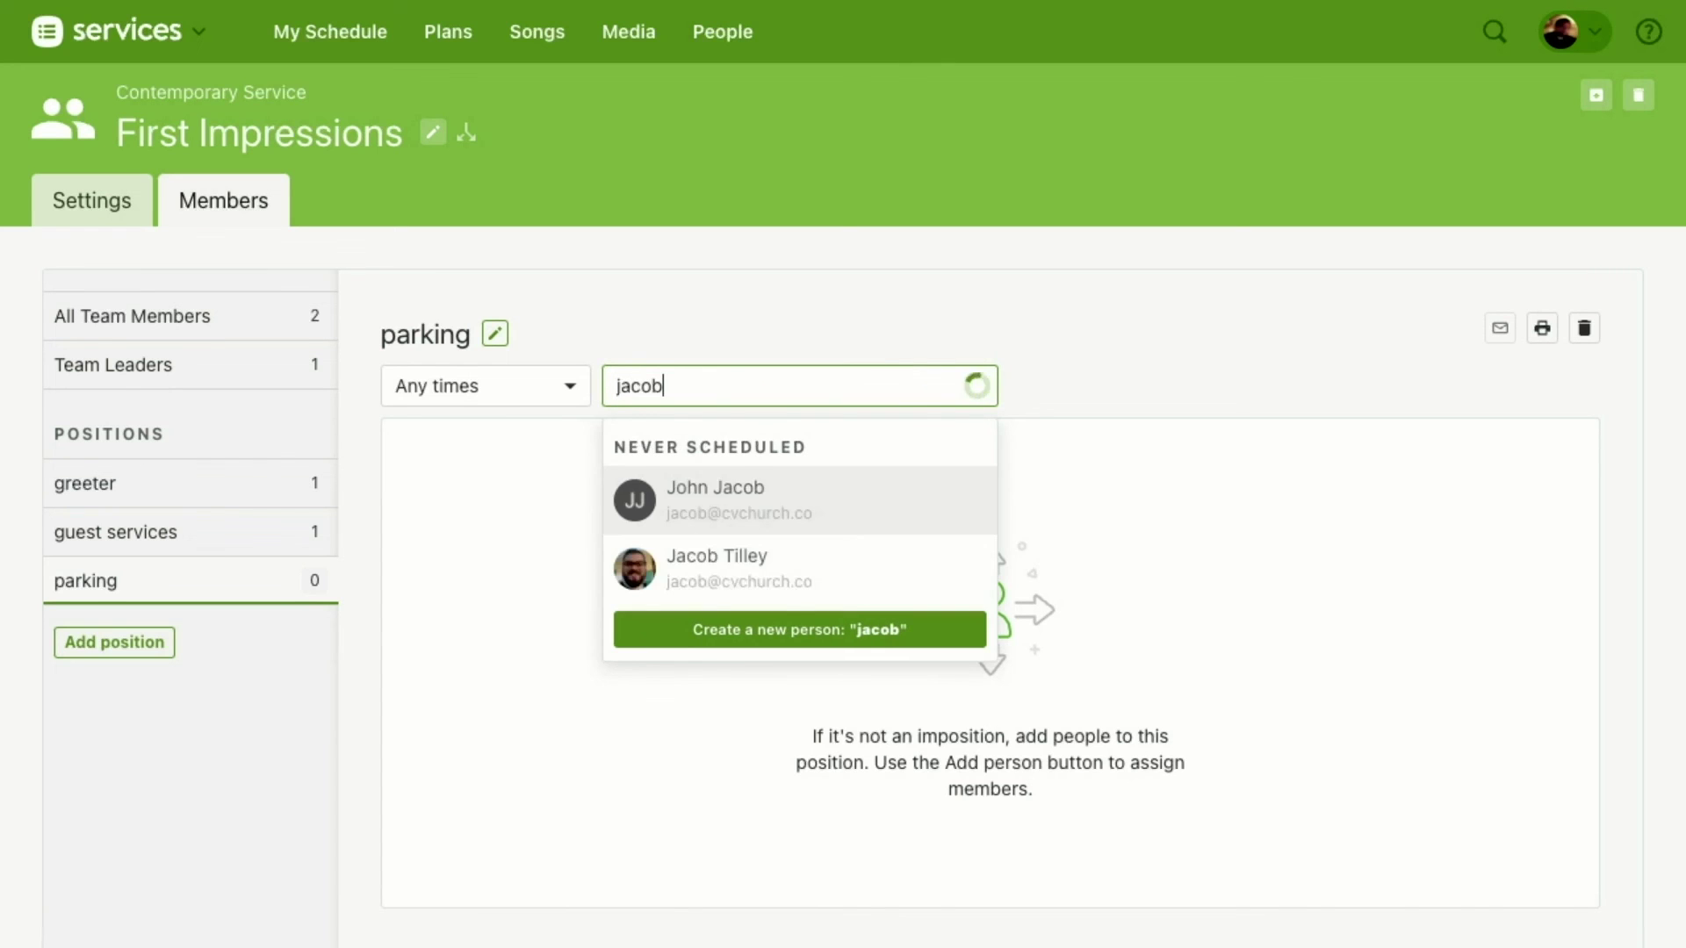
pyautogui.click(740, 479)
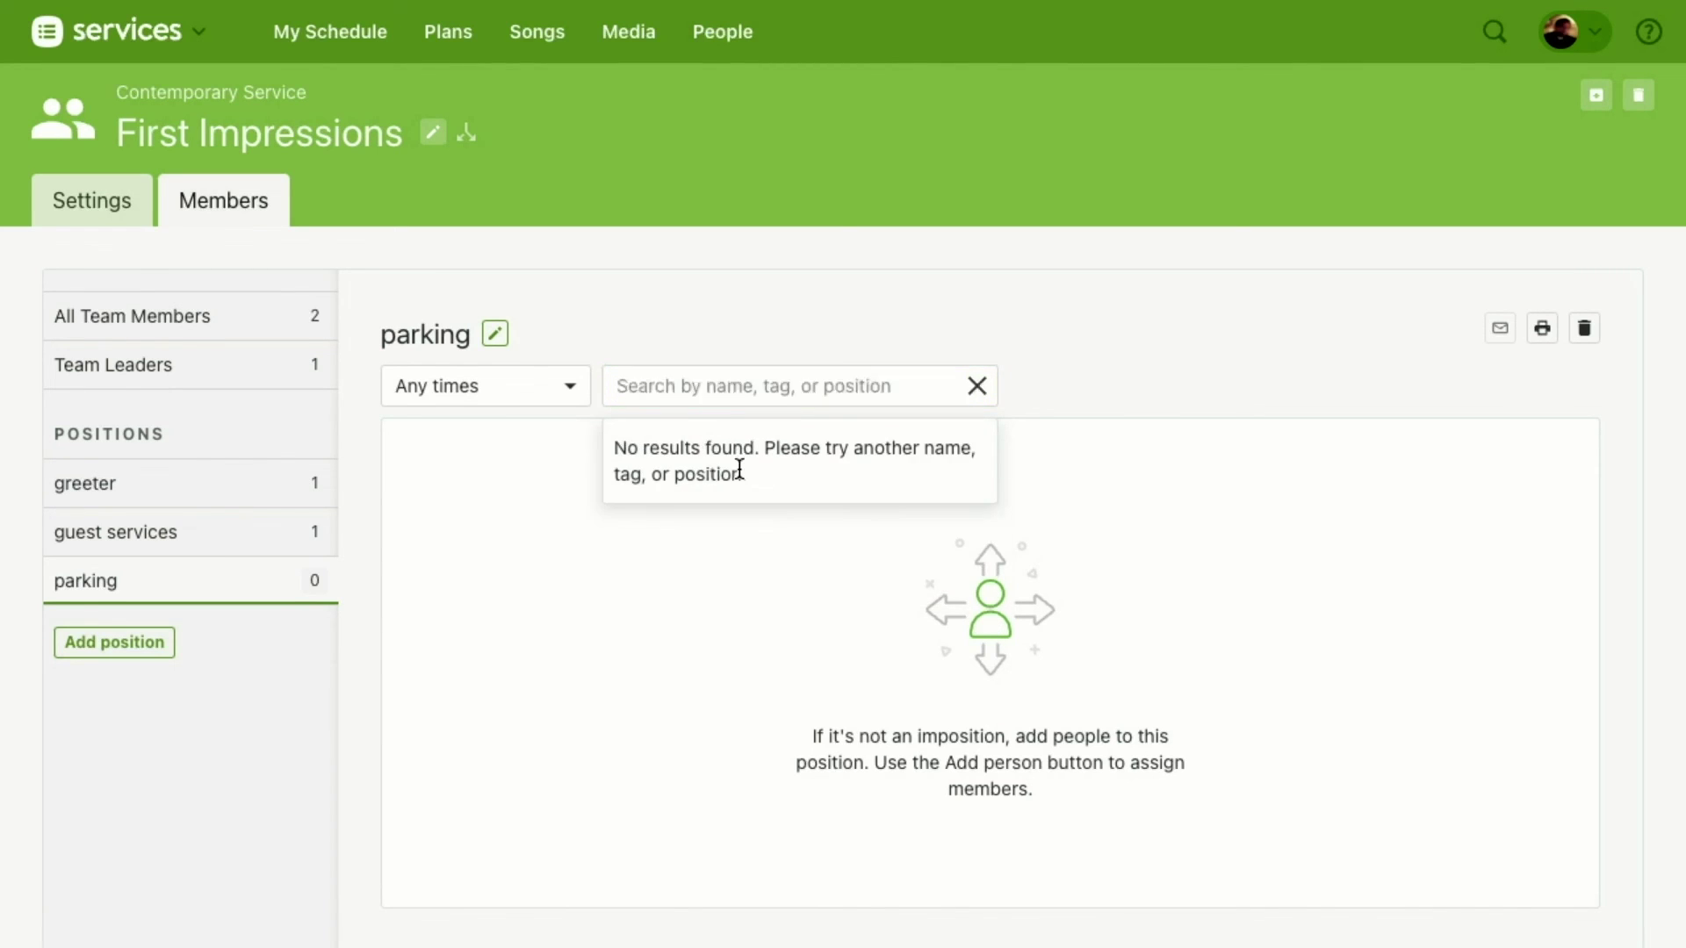
pyautogui.click(713, 271)
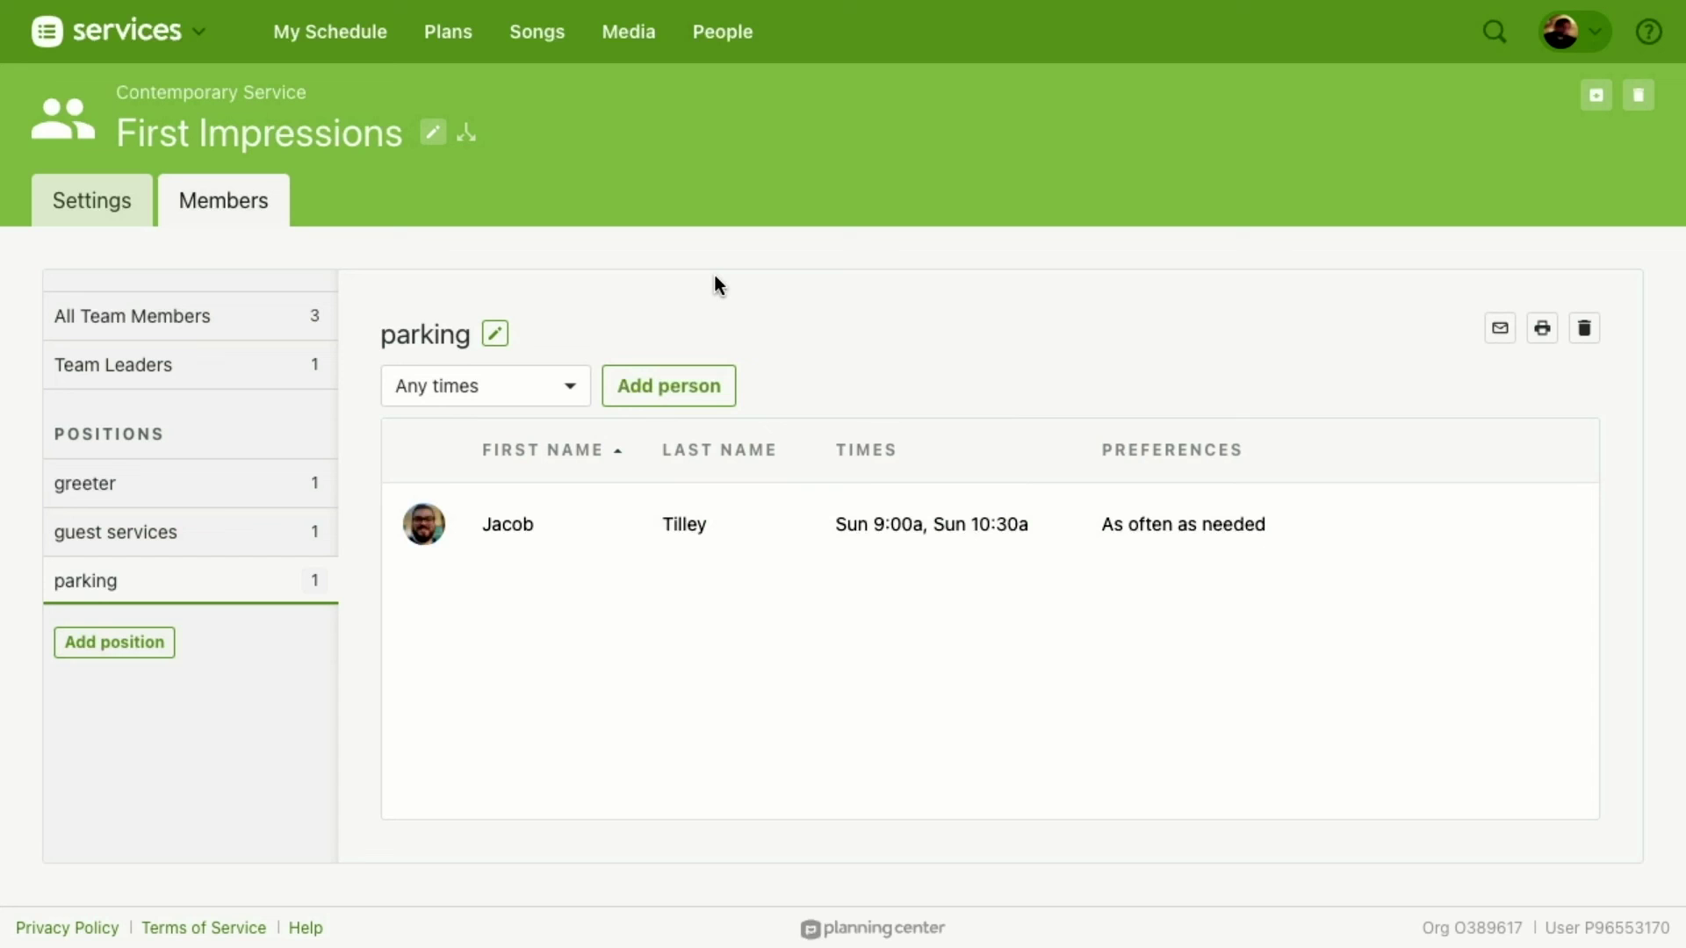